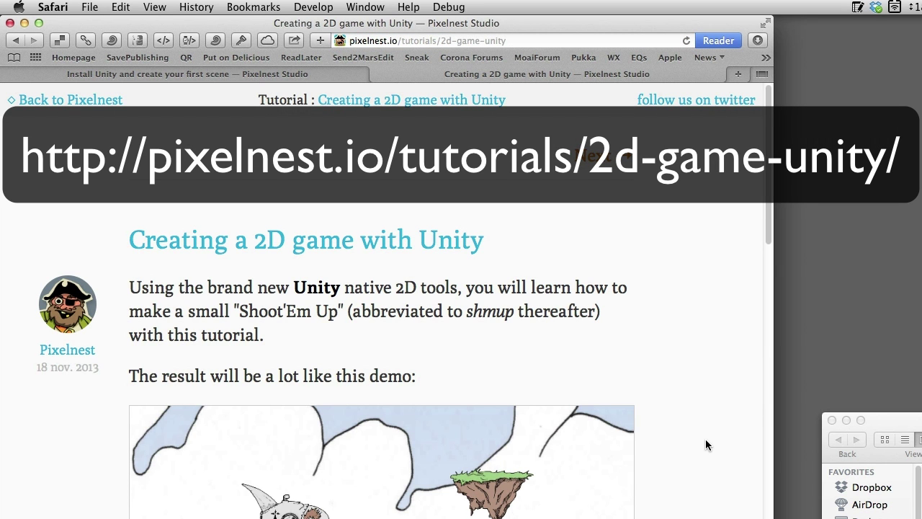
Skim the introduction of the Pixelnest tutorial page on creating a 2D game with Unity
scroll(705, 444, "down", 10)
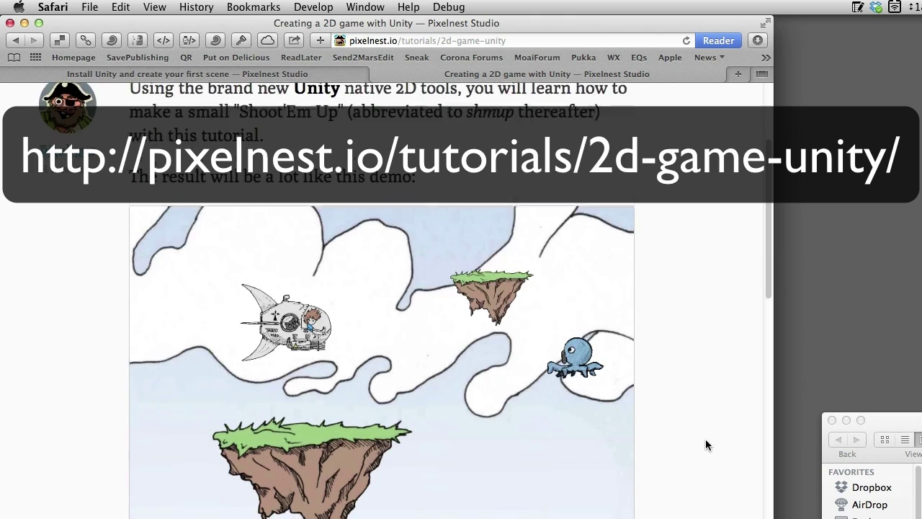
scroll(706, 445, "down", 8)
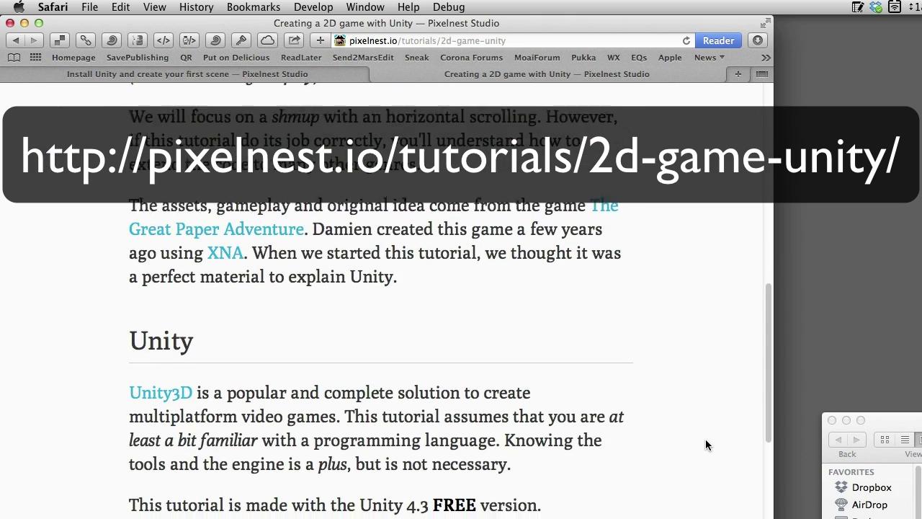
scroll(706, 445, "up", 15)
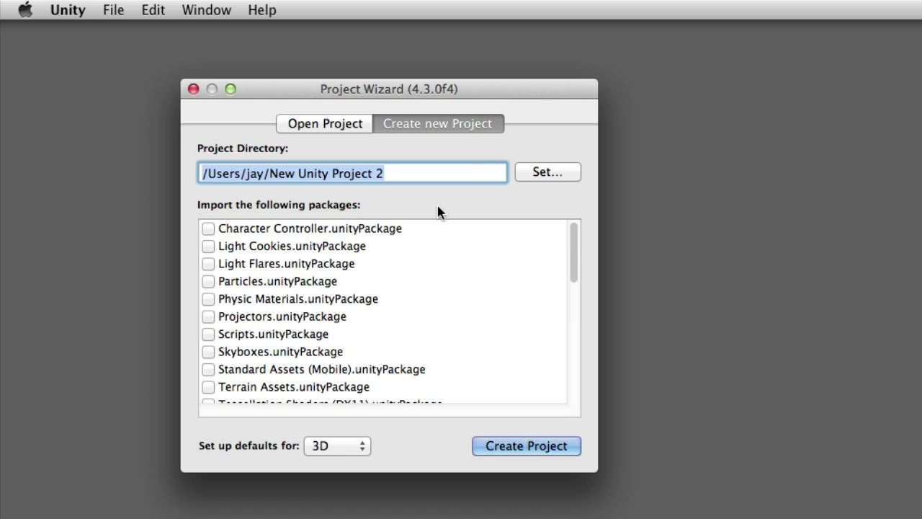
In Unity, create a new project named "Pixelnest Tutorial" in the Documents folder, set up with 2D defaults
left_click(559, 172)
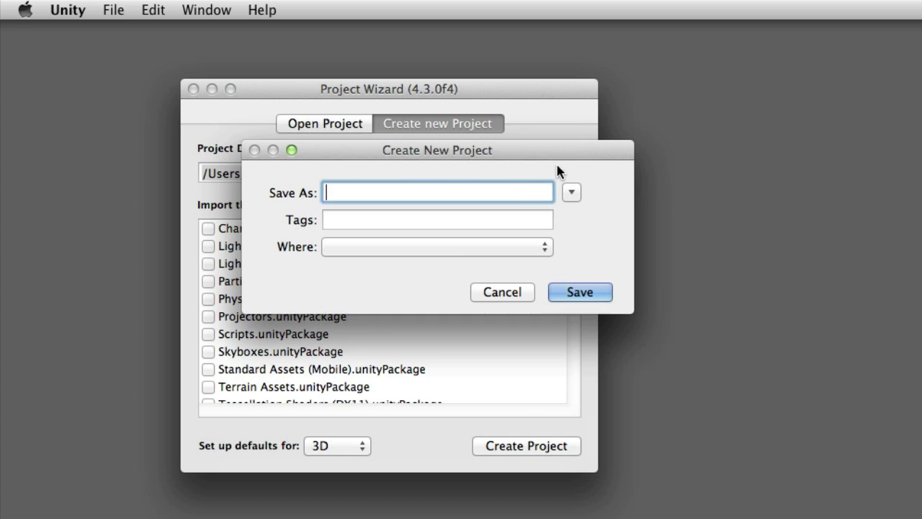
type("Pi")
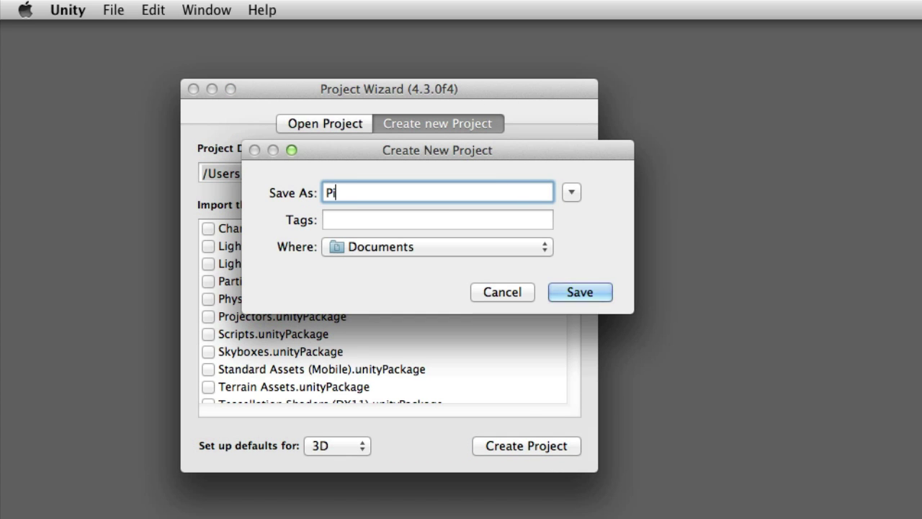
type("xelnest Tutorial")
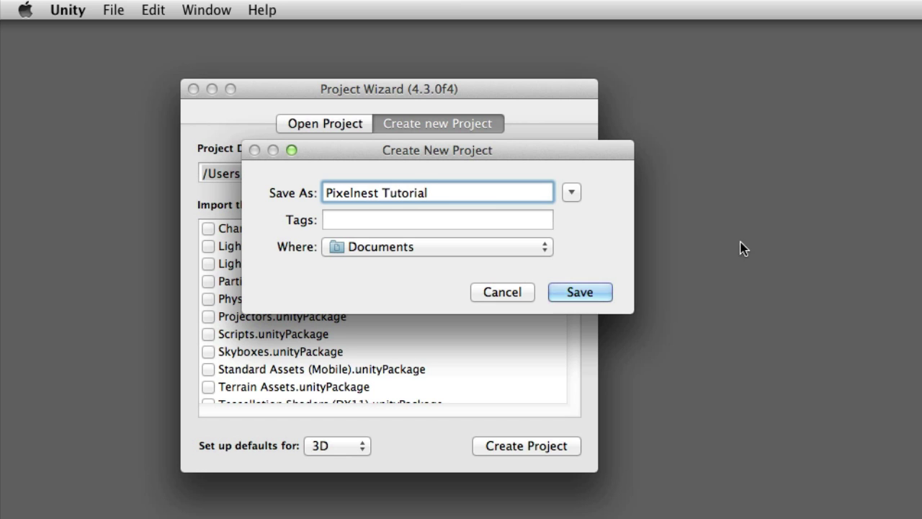
left_click(607, 295)
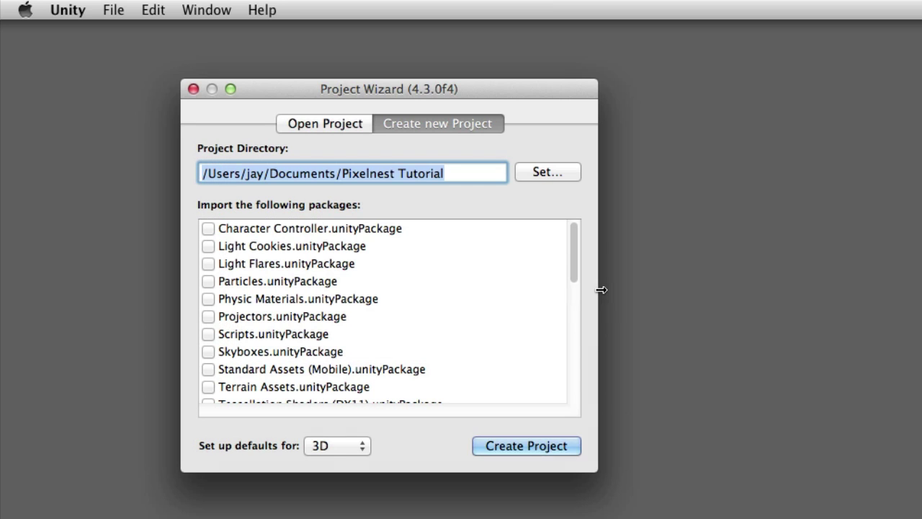
left_click(336, 445)
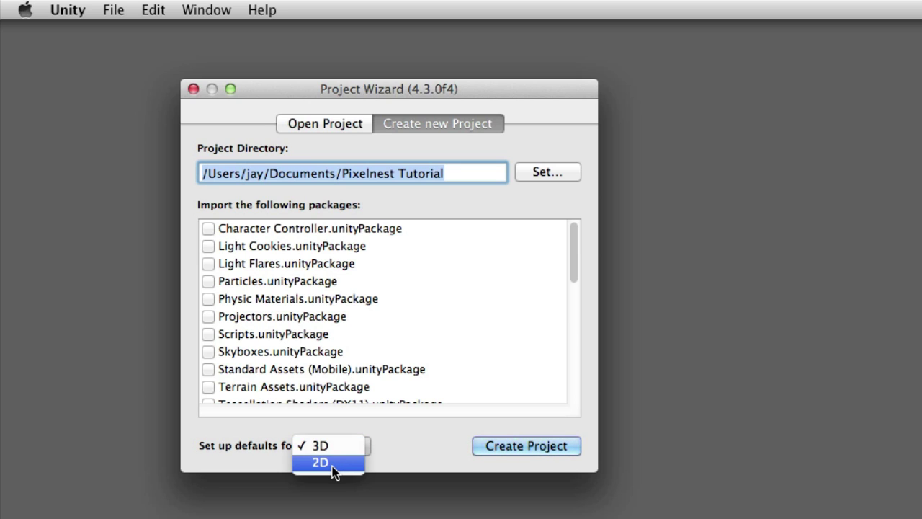
left_click(333, 464)
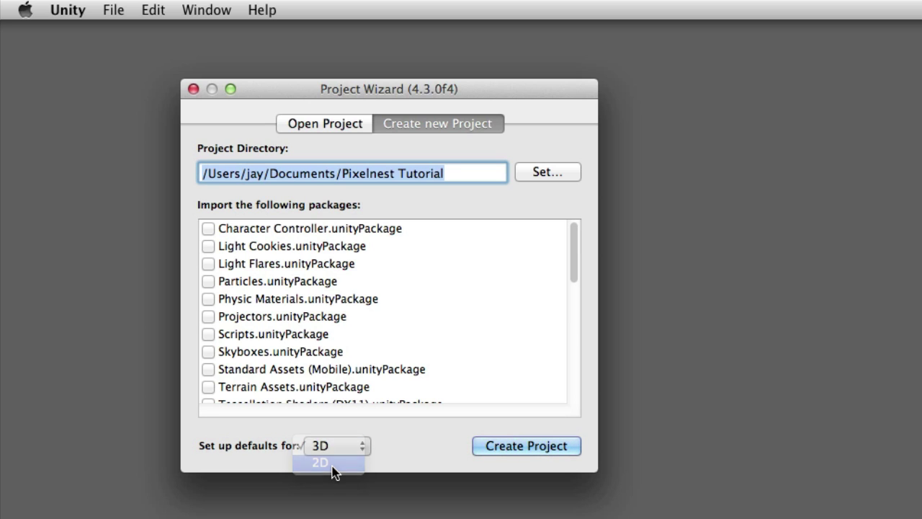
left_click(491, 446)
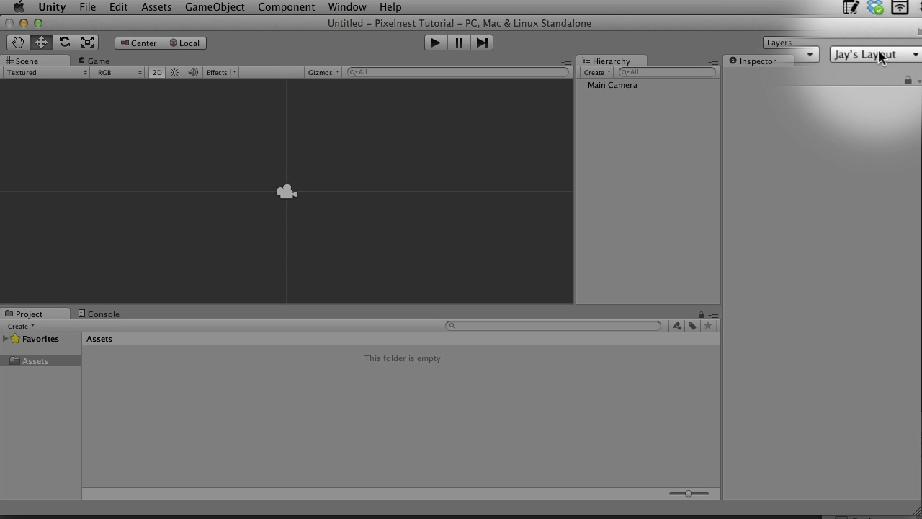
Try out the Default and 2 by 3 window layouts, ending on Default
left_click(876, 43)
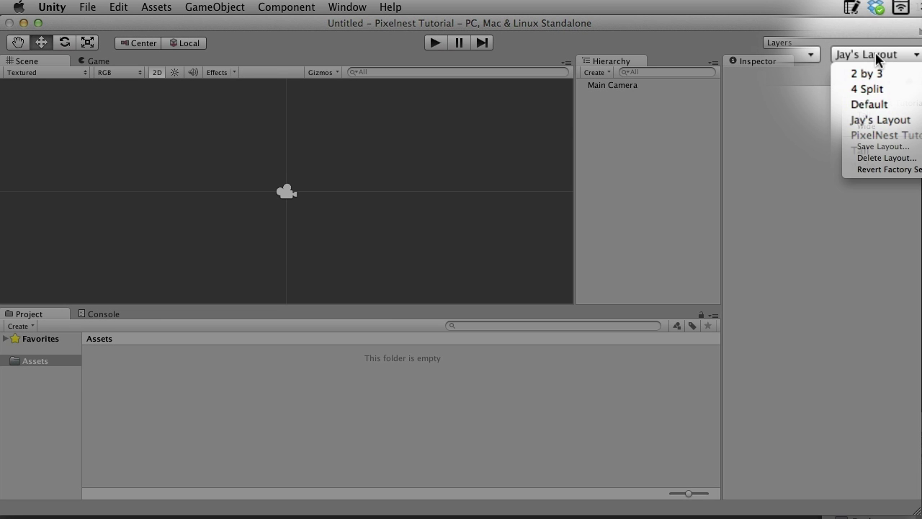
left_click(870, 80)
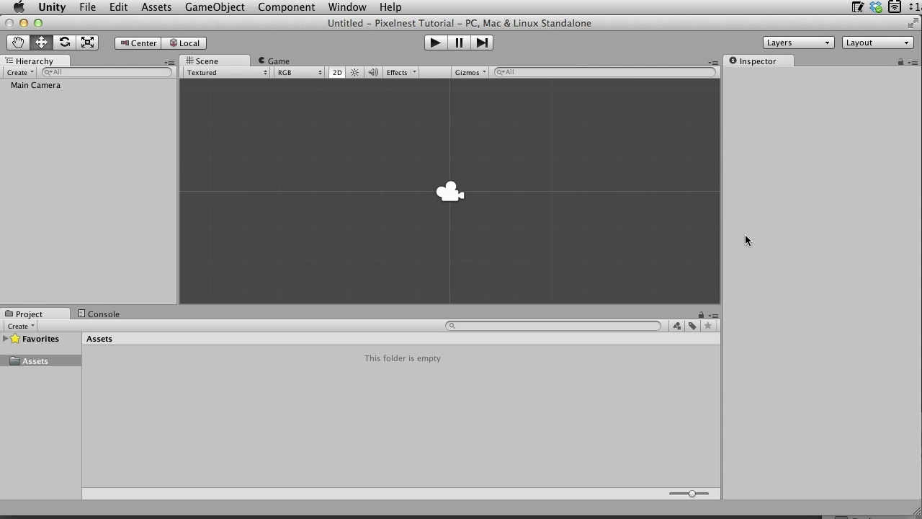
left_click(868, 43)
left_click(868, 58)
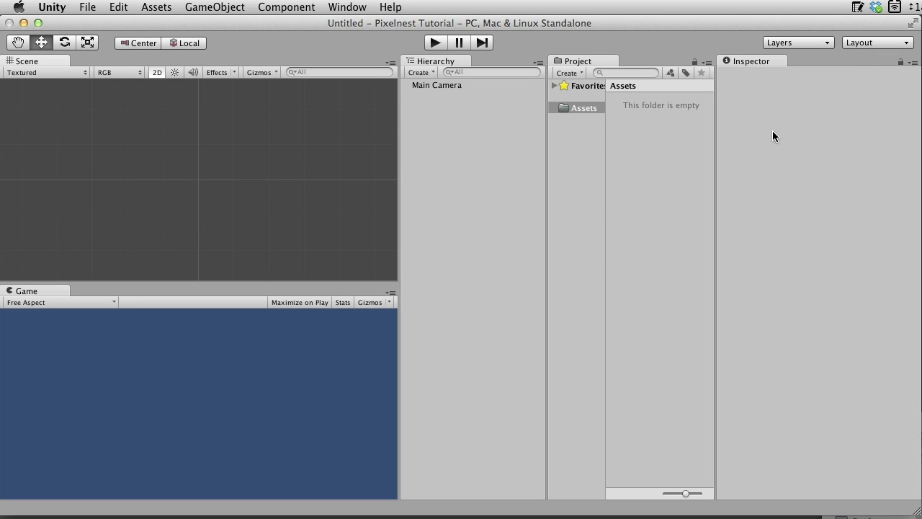
left_click(865, 44)
left_click(871, 81)
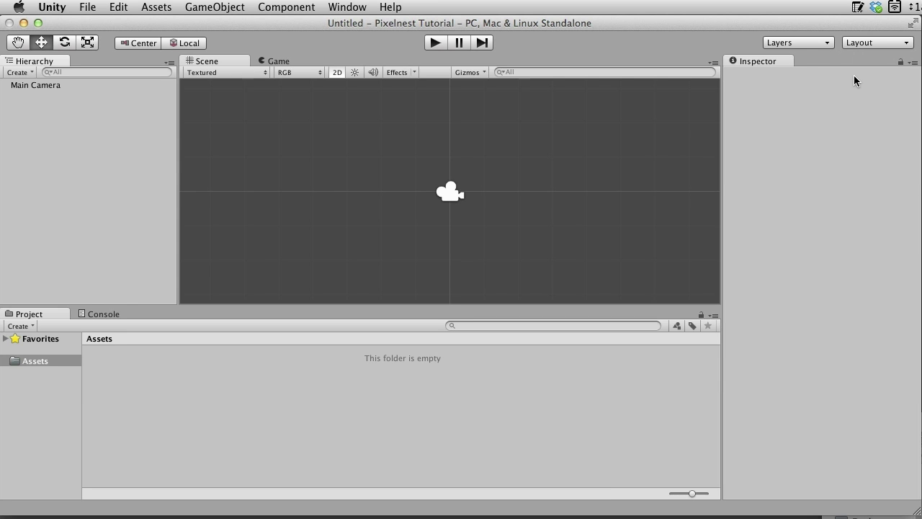
Switch the editor to the saved PixelNest Tutorial window layout
left_click(869, 42)
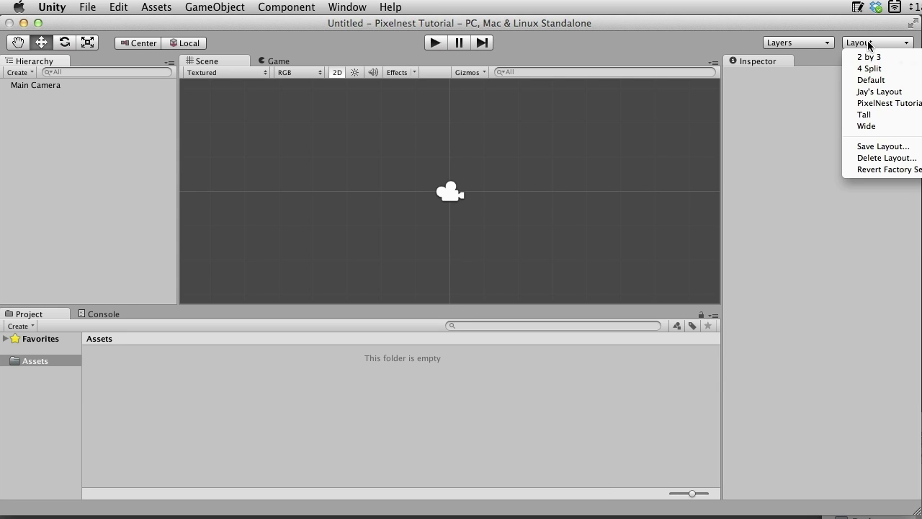
left_click(872, 103)
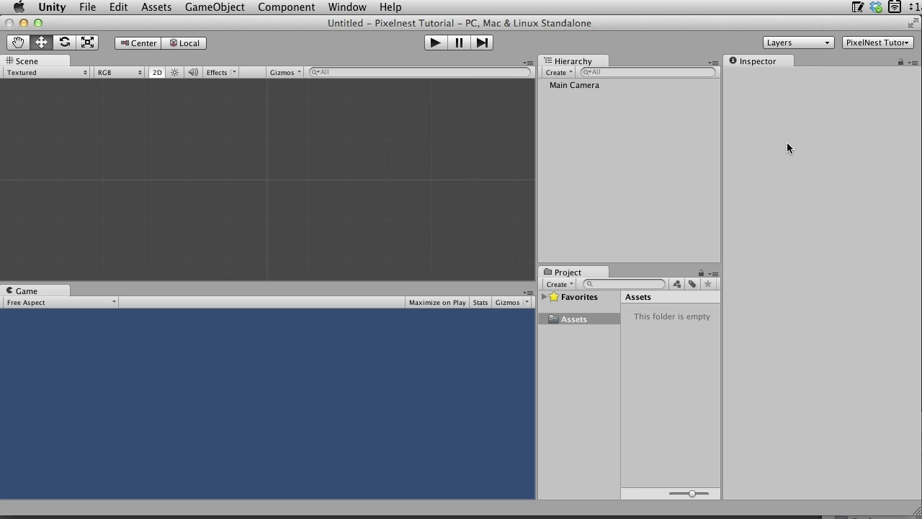
Try the one-column view for the project's assets and return to the two-column view
left_click(597, 371)
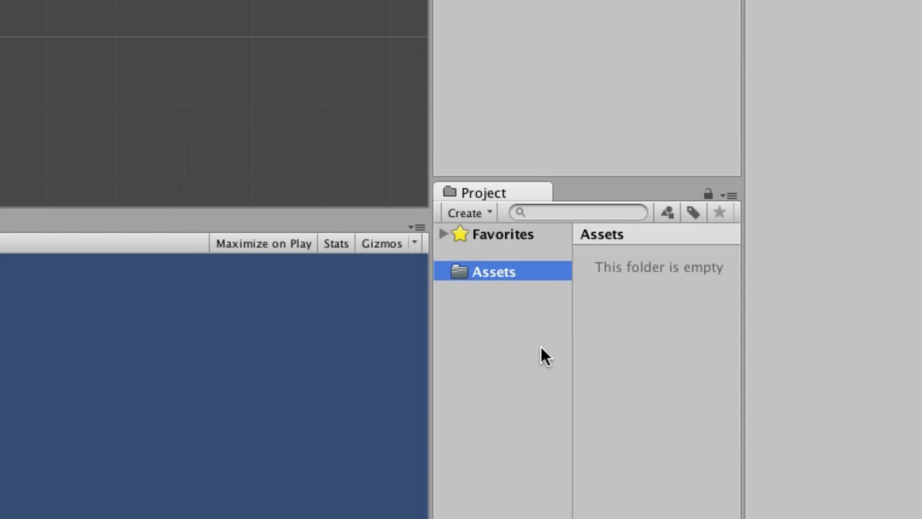
left_click(731, 194)
left_click(751, 225)
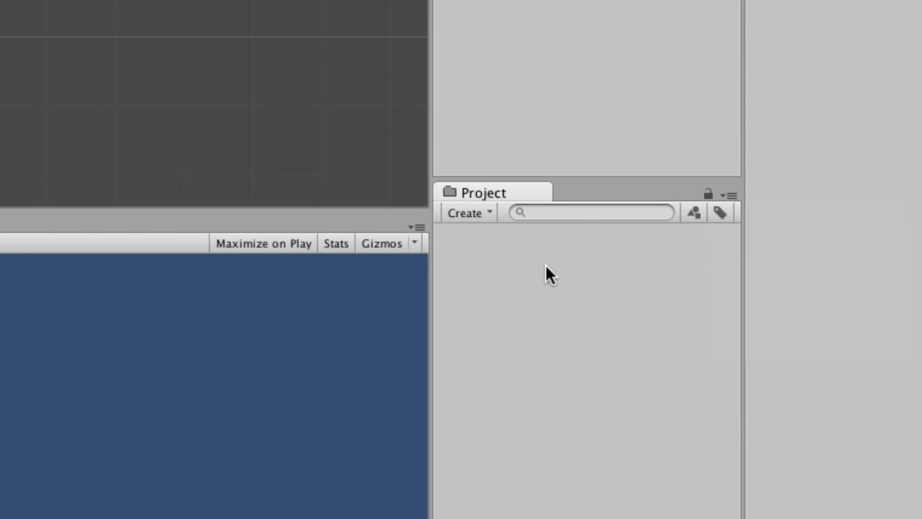
left_click(729, 195)
left_click(751, 243)
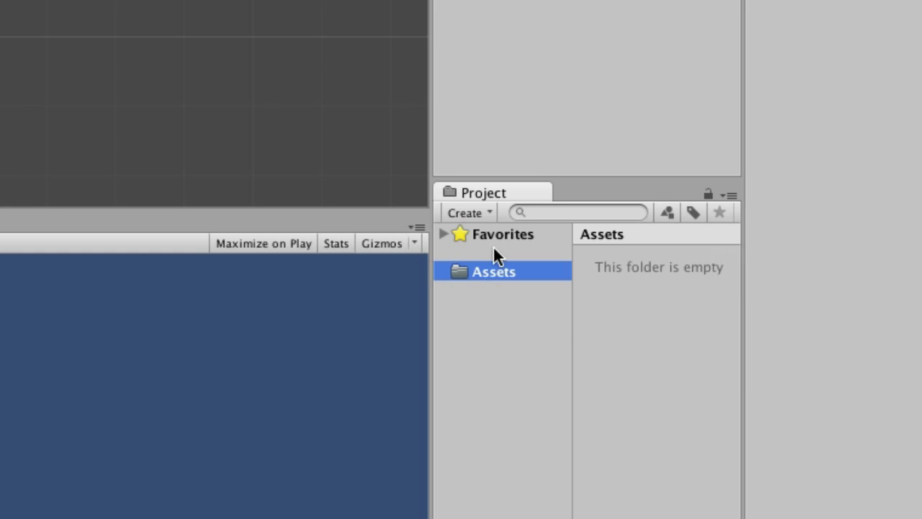
Create a folder named Prefabs inside the Assets folder
left_click(486, 213)
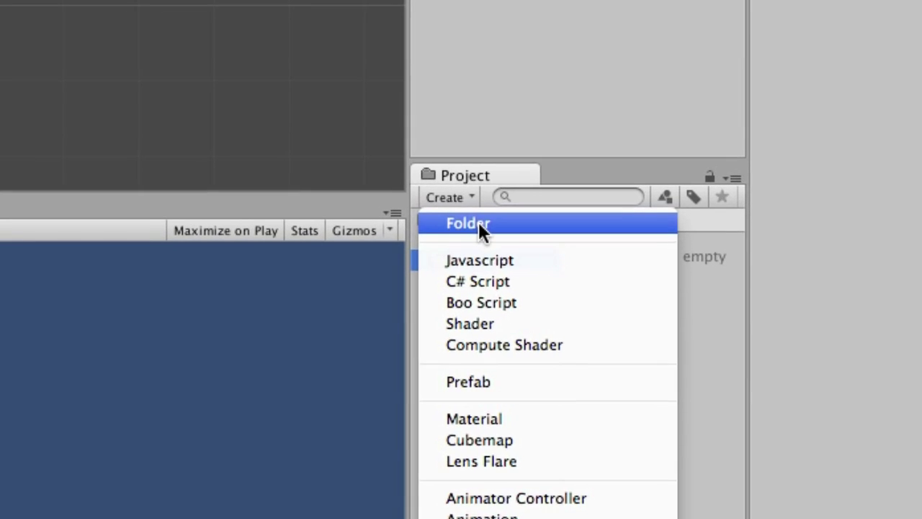
left_click(483, 234)
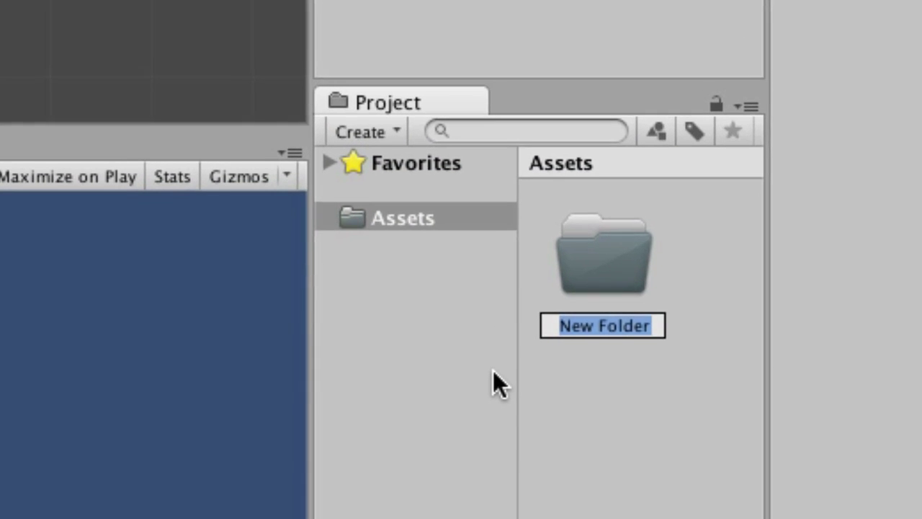
type("Pref")
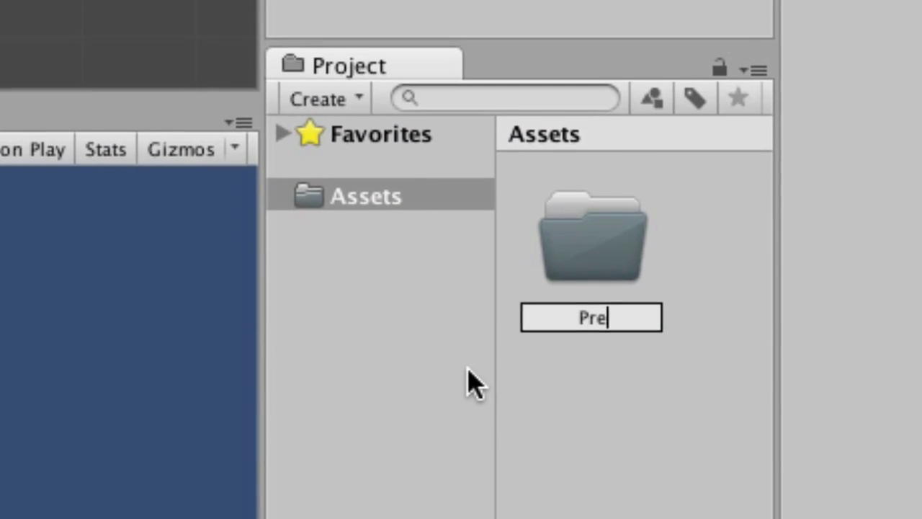
type("abs")
key("Return")
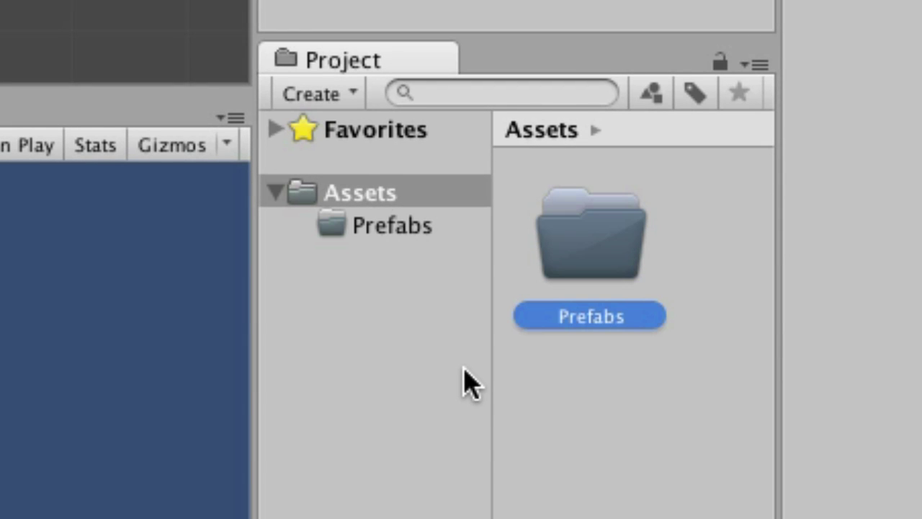
Create a folder named Scenes directly under Assets, beside Prefabs
left_click(375, 196)
left_click(349, 95)
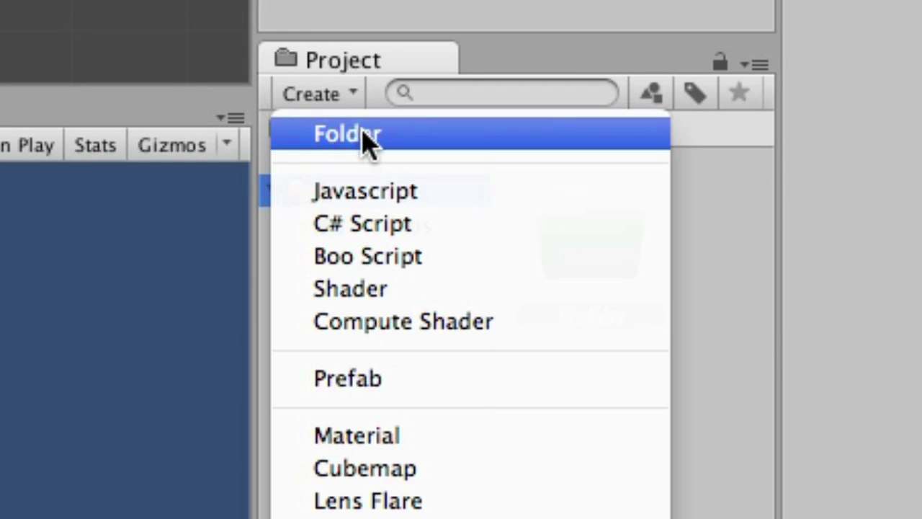
left_click(363, 137)
type("Scenes")
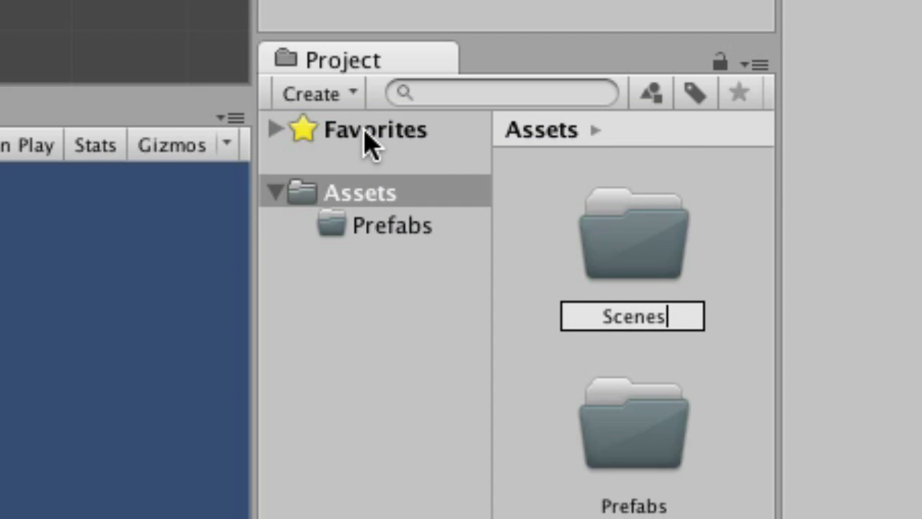
key("Return")
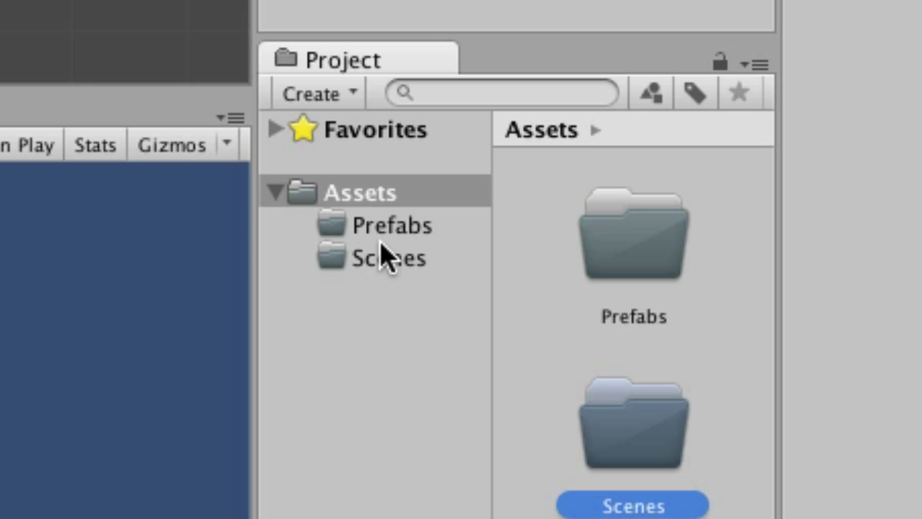
Create a folder named Scripts within Scenes and move it up directly under Assets
left_click(324, 95)
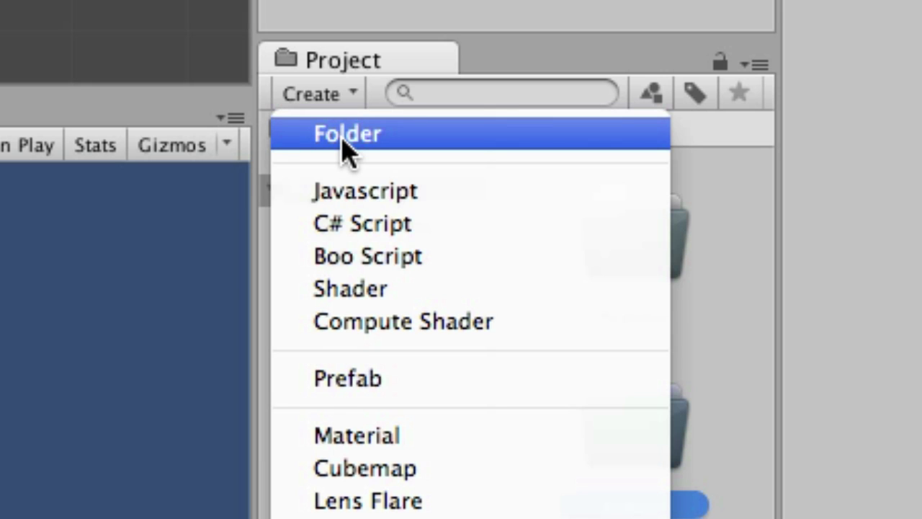
left_click(344, 137)
type("Scripts")
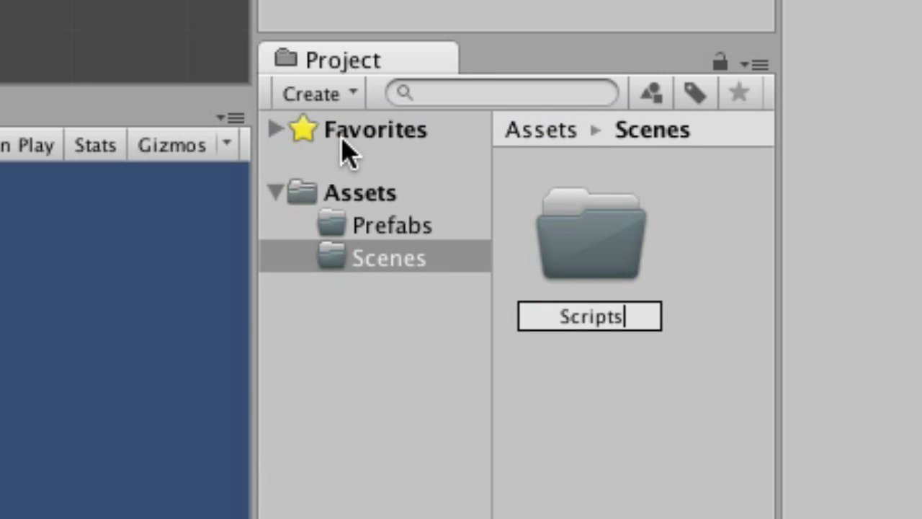
key("Return")
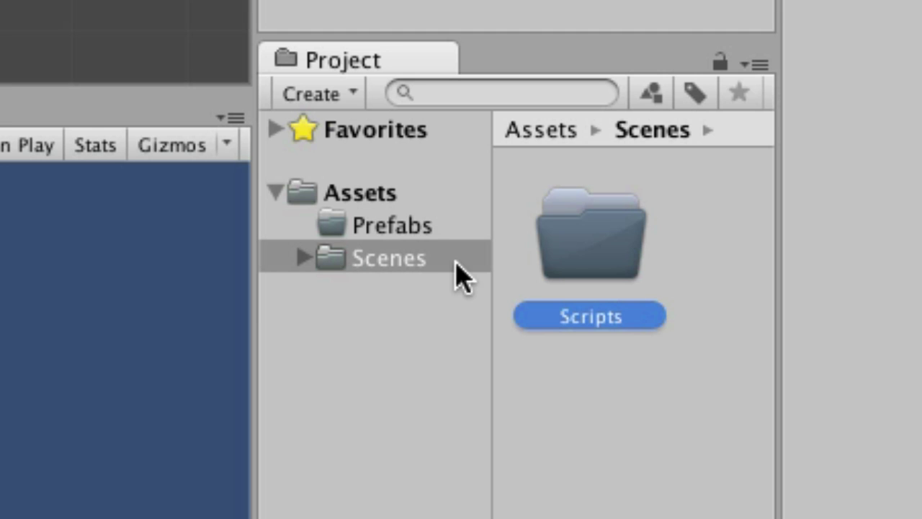
left_click_drag(591, 240, 300, 185)
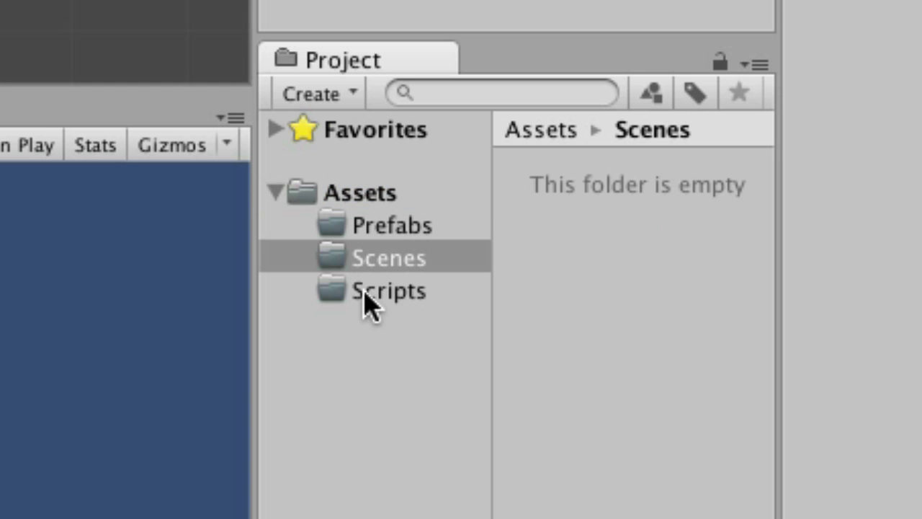
left_click(384, 358)
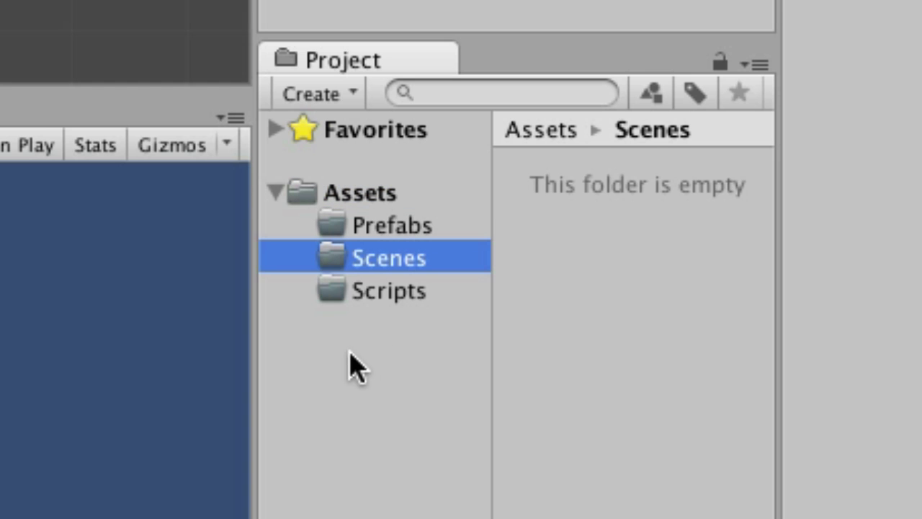
Create a folder named Sounds directly under Assets
left_click(328, 193)
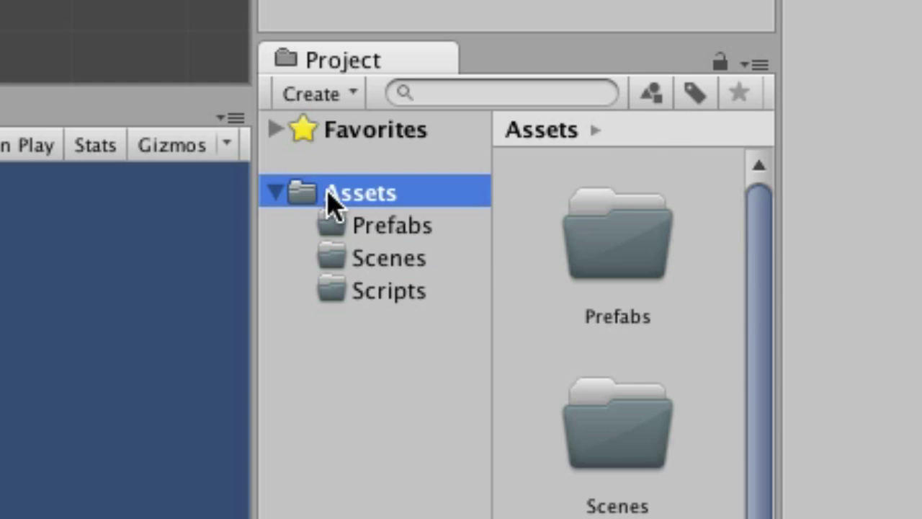
left_click(312, 98)
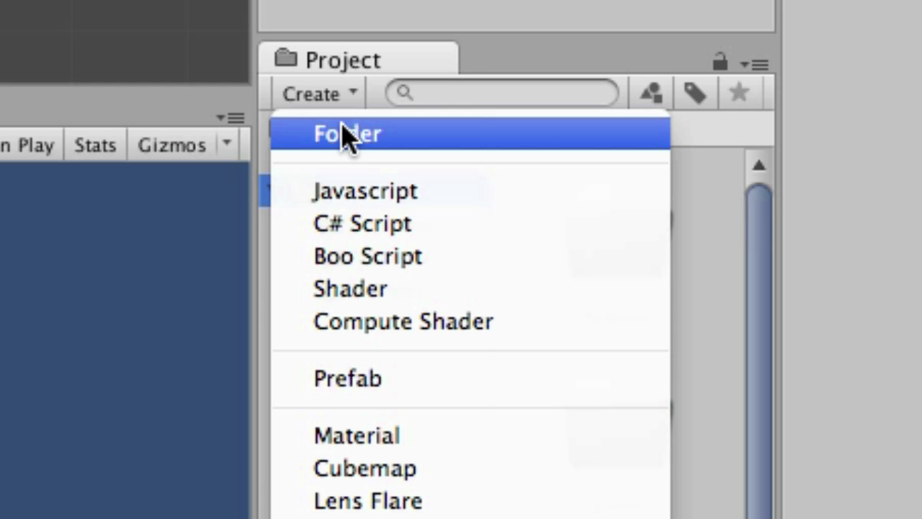
left_click(350, 142)
type("Sounds")
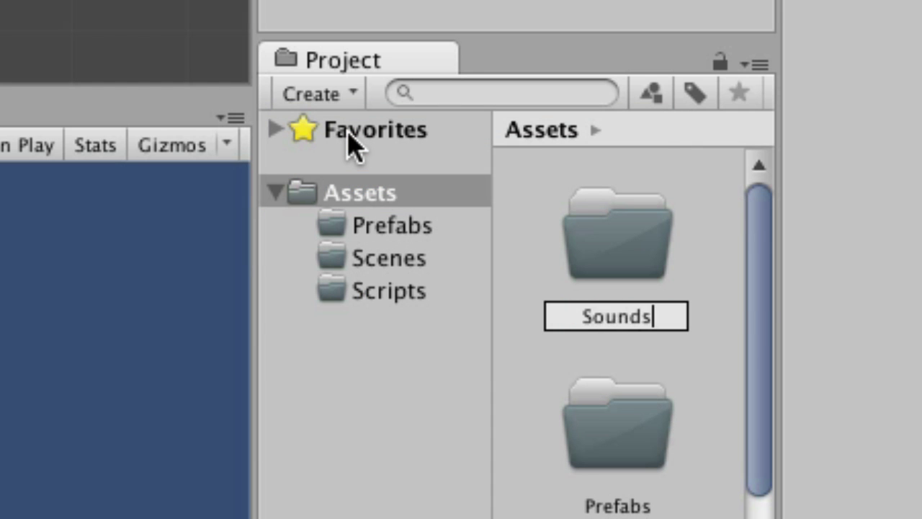
key("Return")
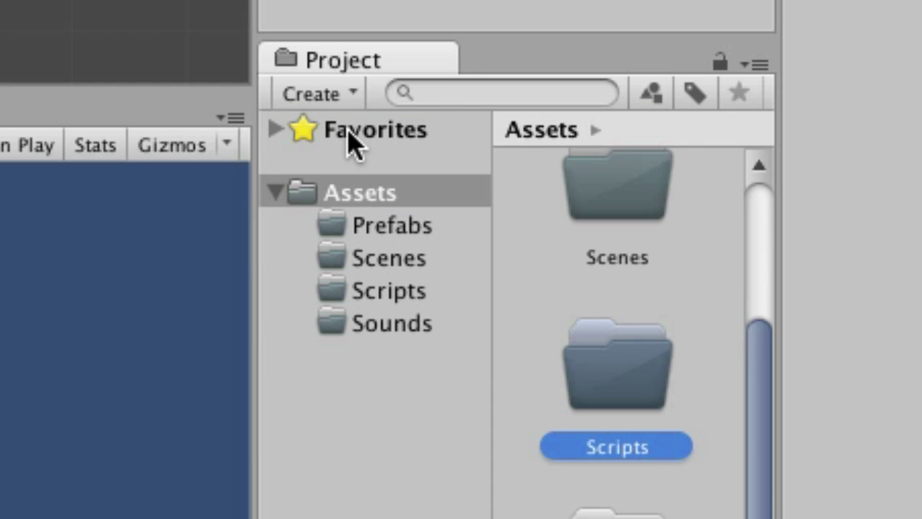
Create a folder named Textures within Sounds, move it up directly under Assets and open it
left_click(344, 92)
left_click(348, 136)
type("Textures")
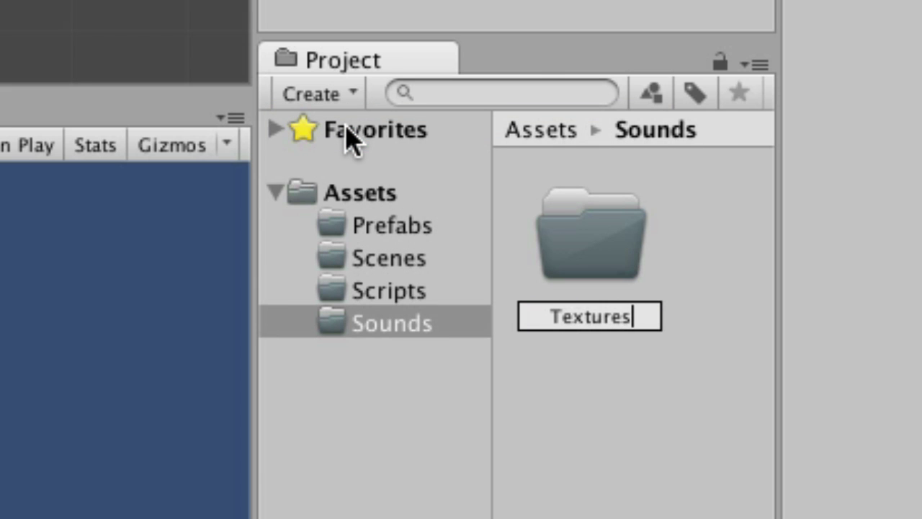
key("Return")
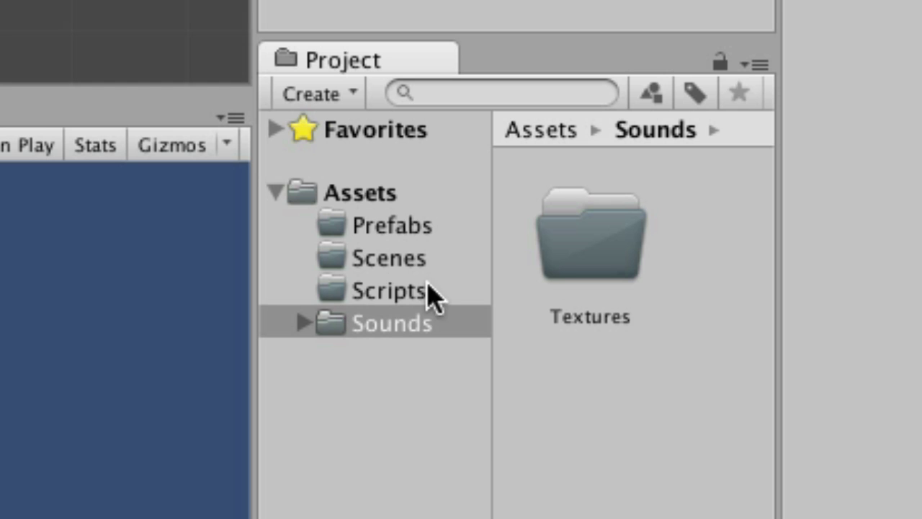
left_click(303, 324)
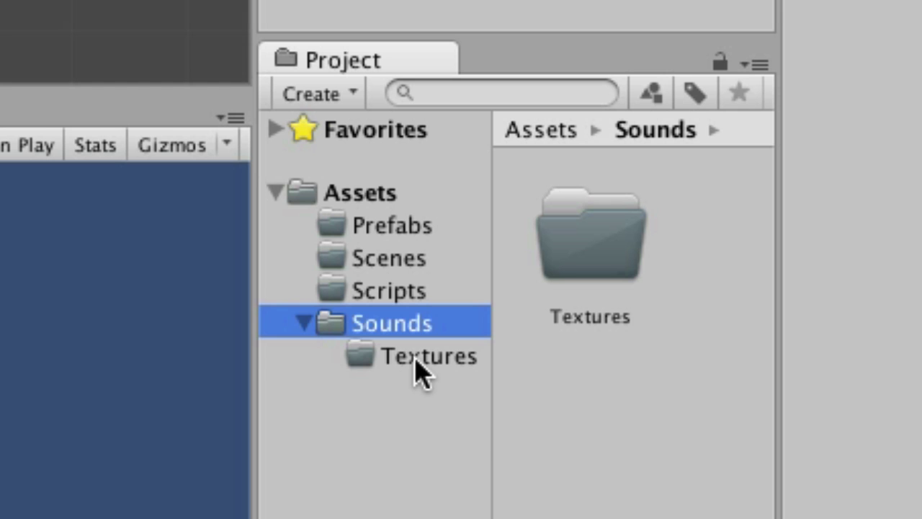
left_click_drag(413, 360, 349, 195)
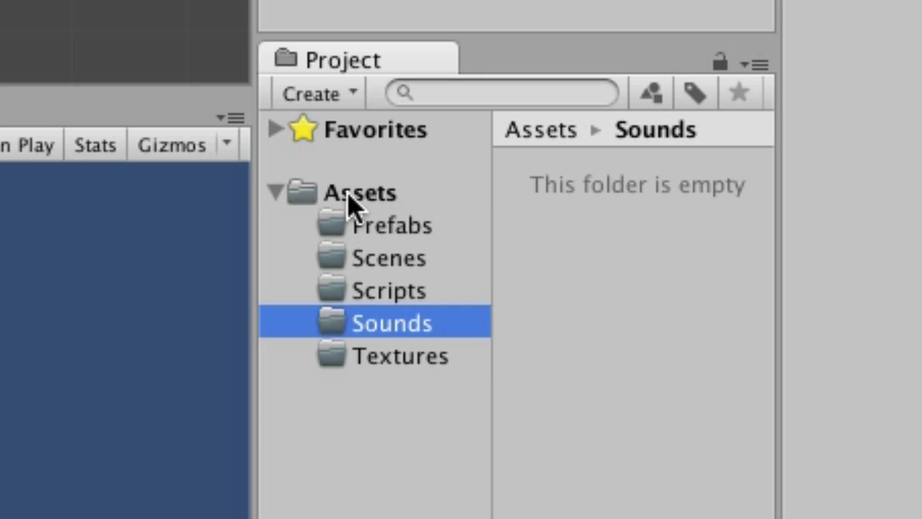
left_click(395, 355)
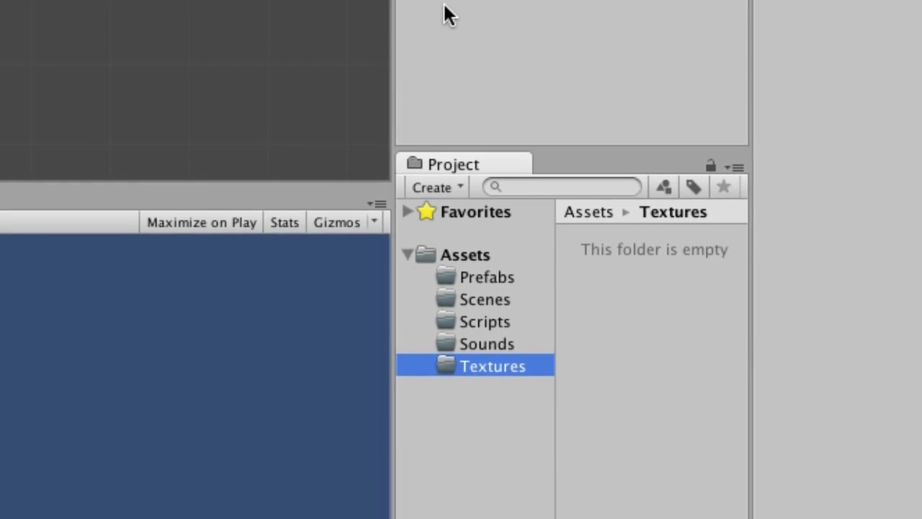
left_click(577, 34)
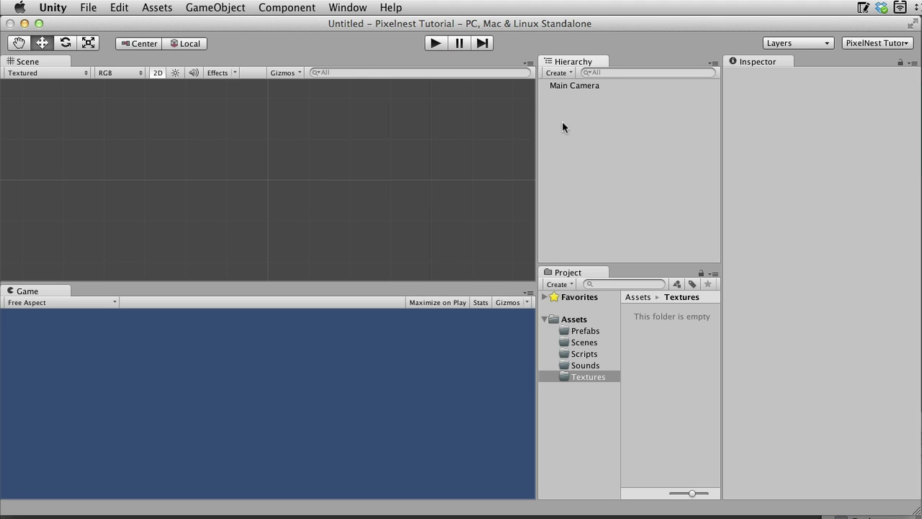
left_click(556, 73)
left_click(561, 284)
left_click(592, 216)
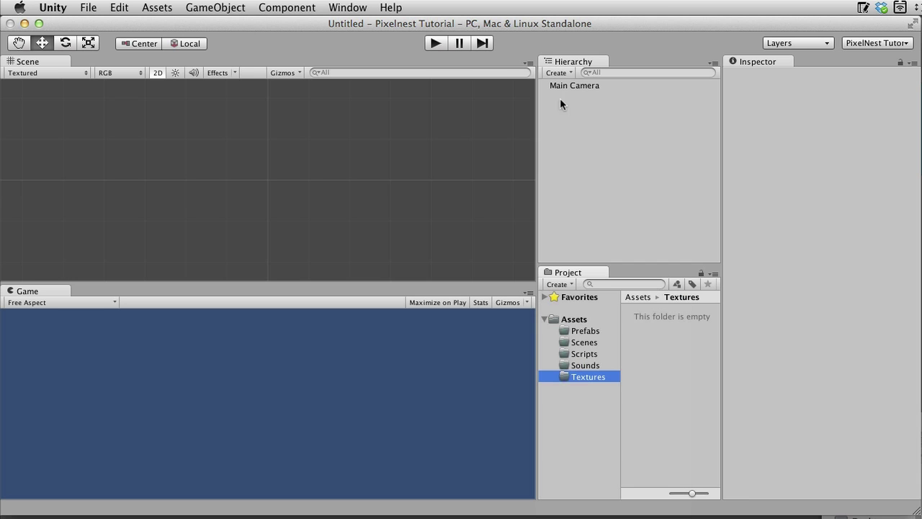
left_click(559, 72)
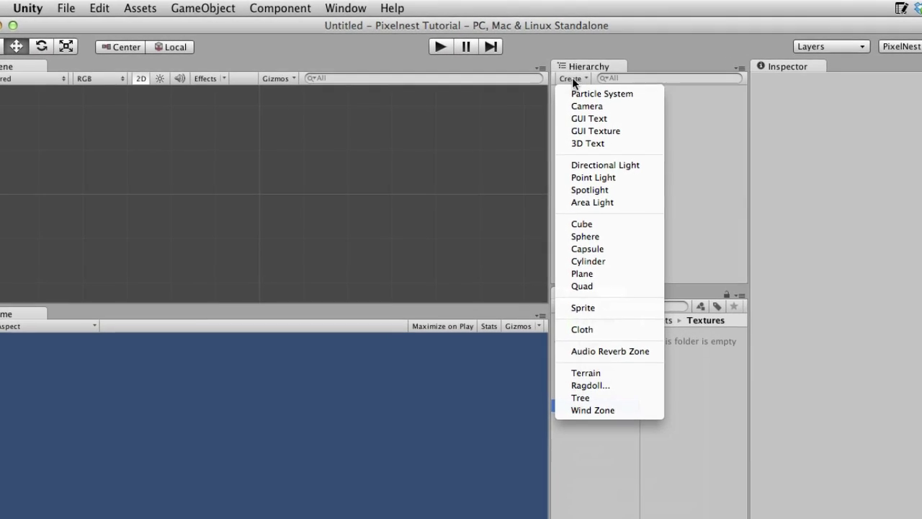
left_click(570, 78)
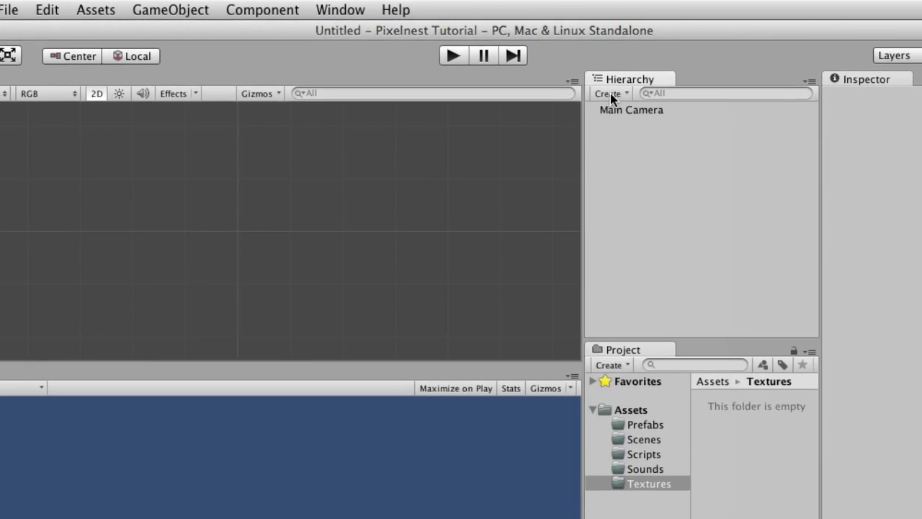
Create an empty game object in the scene and name it Level
left_click(159, 12)
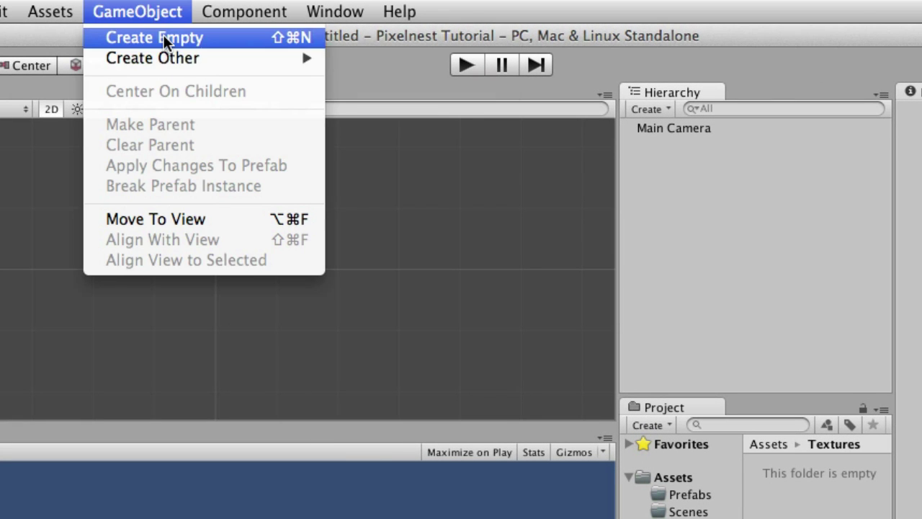
left_click(164, 37)
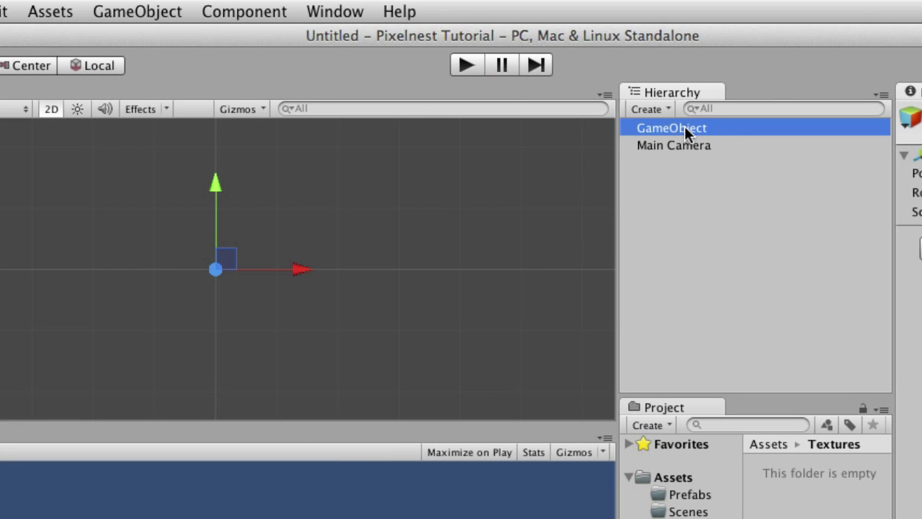
left_click(684, 126)
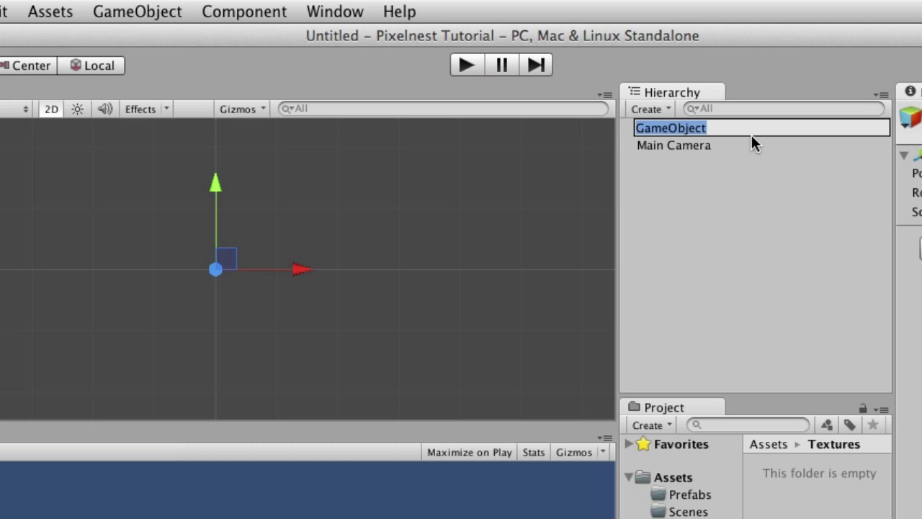
type("Level")
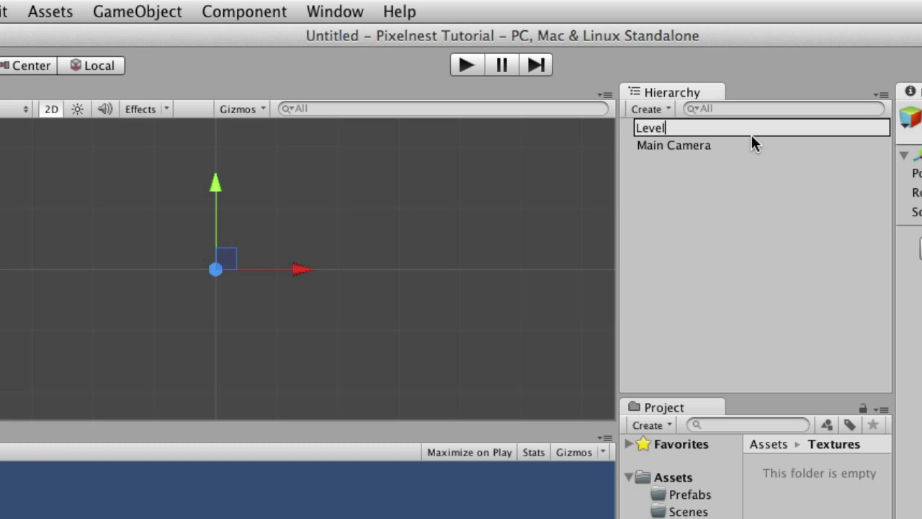
key("Return")
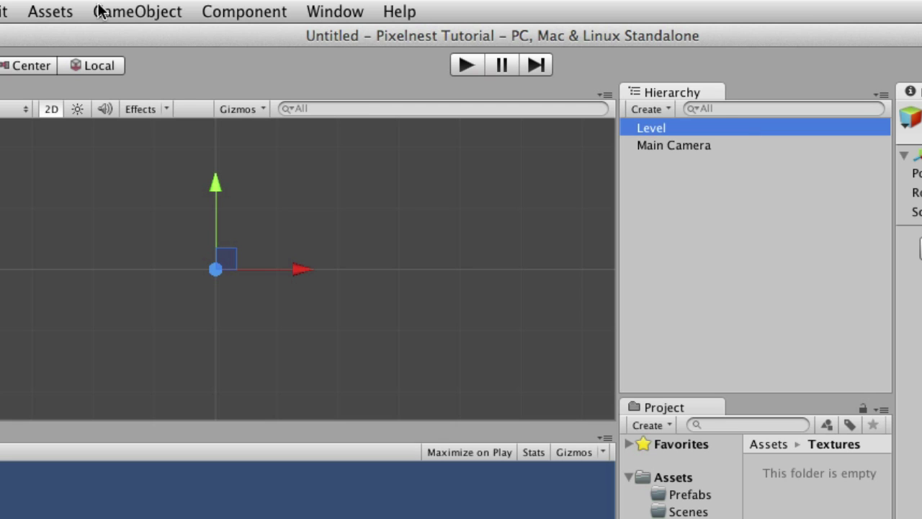
Add another empty game object to the scene and name it Render
left_click(151, 11)
left_click(159, 37)
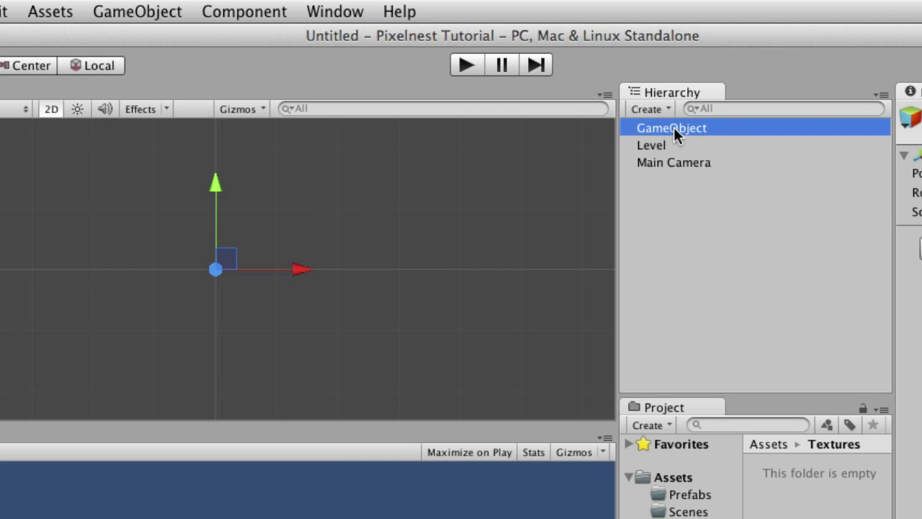
left_click(671, 128)
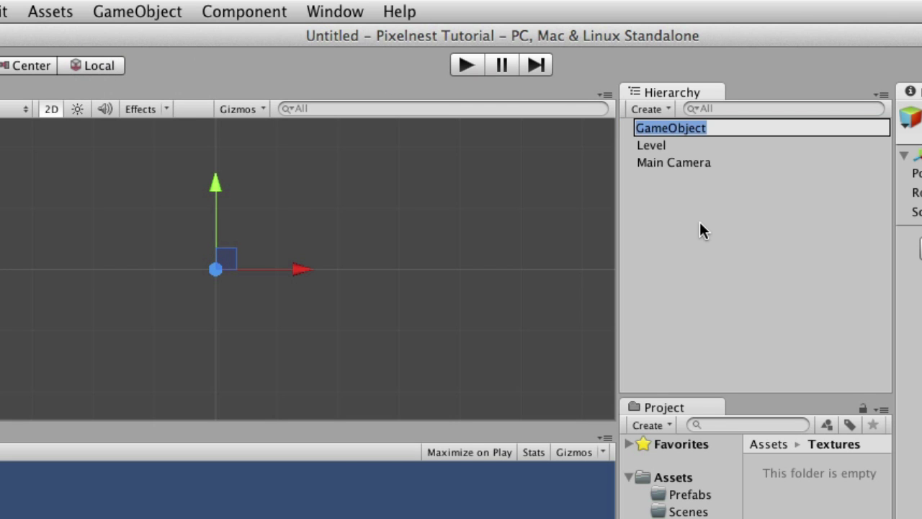
type("Render")
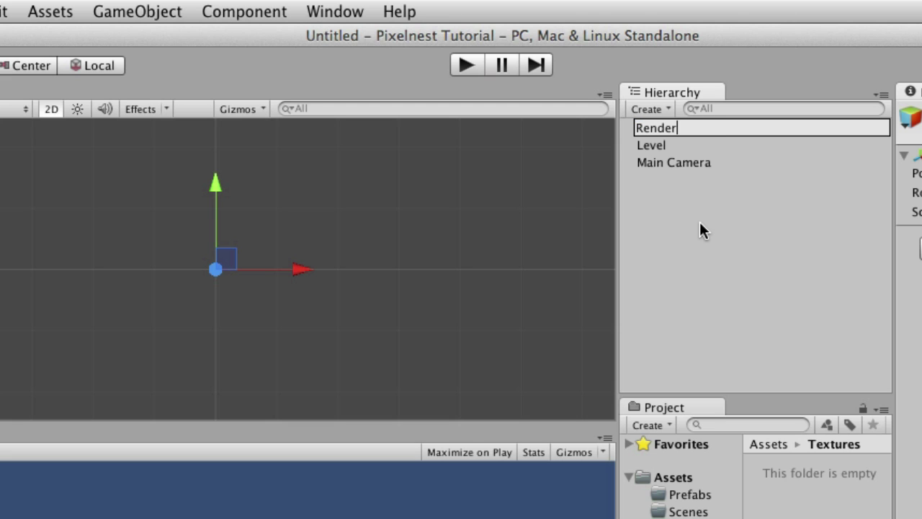
key("Return")
Add a third empty game object to the scene and name it Scripts
left_click(152, 10)
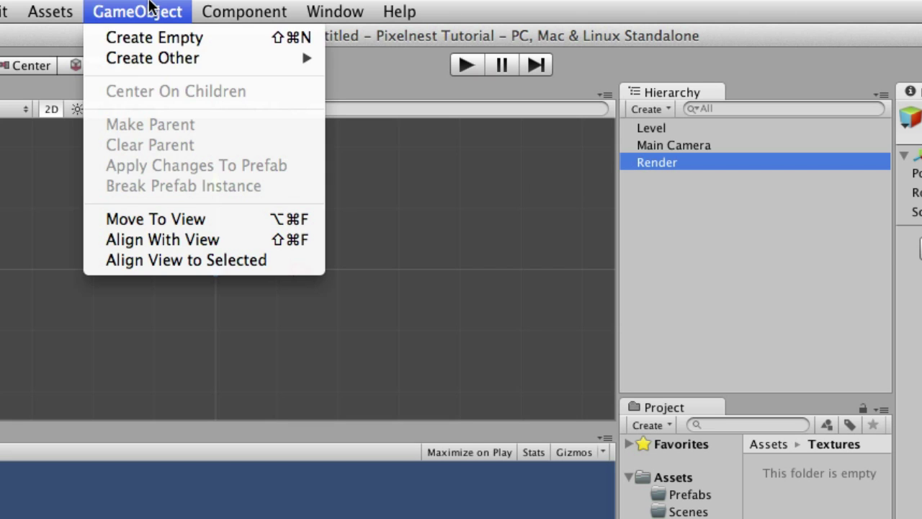
left_click(160, 37)
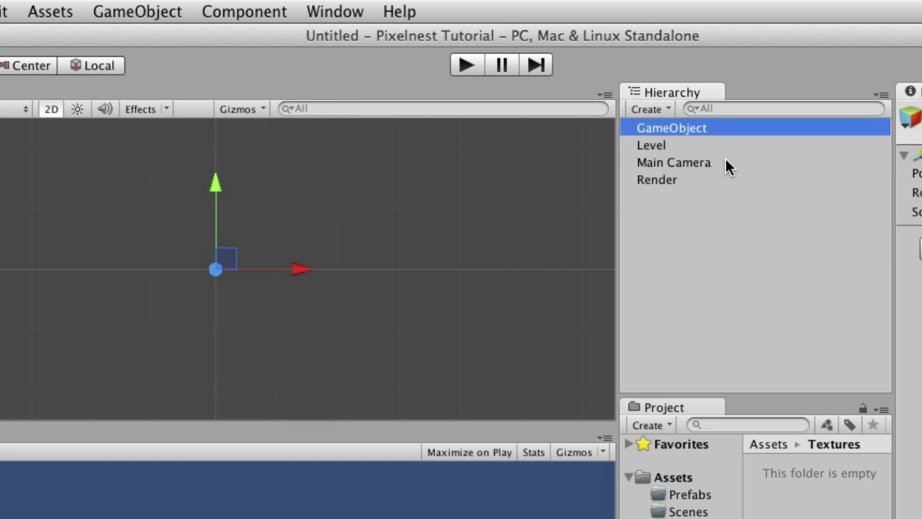
left_click(681, 128)
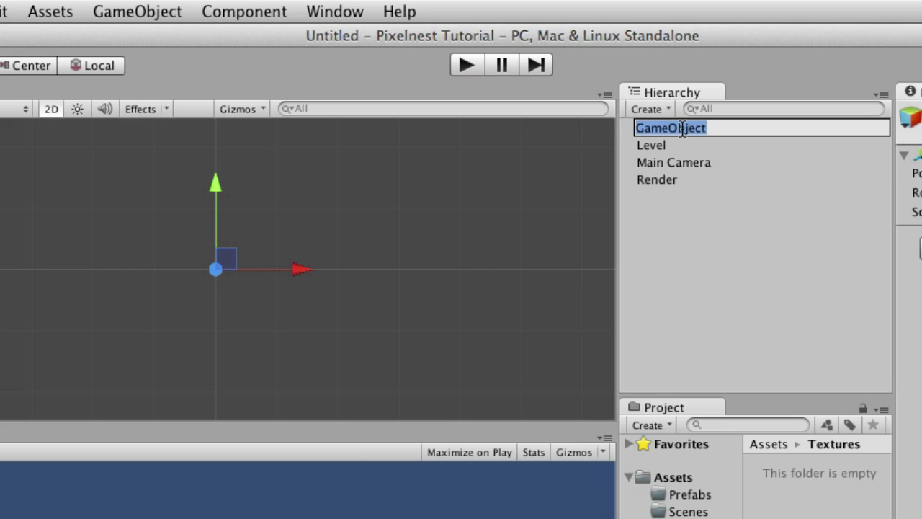
type("Scripts")
key("Return")
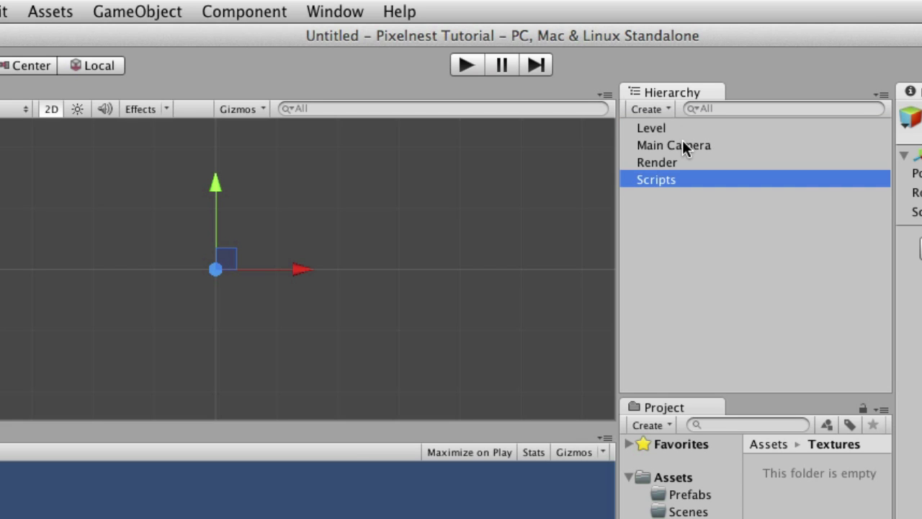
Make Main Camera a child of the Render object and expand Render in the hierarchy
left_click(682, 145)
left_click_drag(699, 149, 660, 162)
left_click(628, 145)
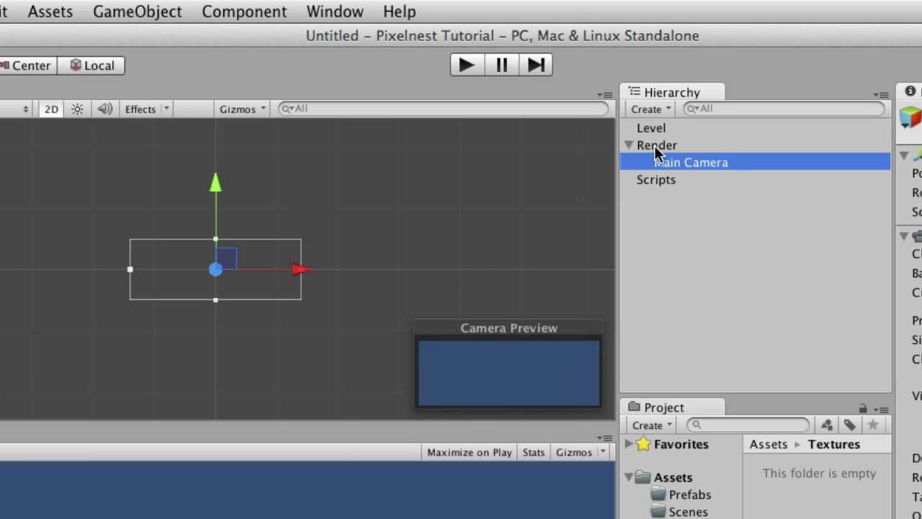
left_click(656, 146)
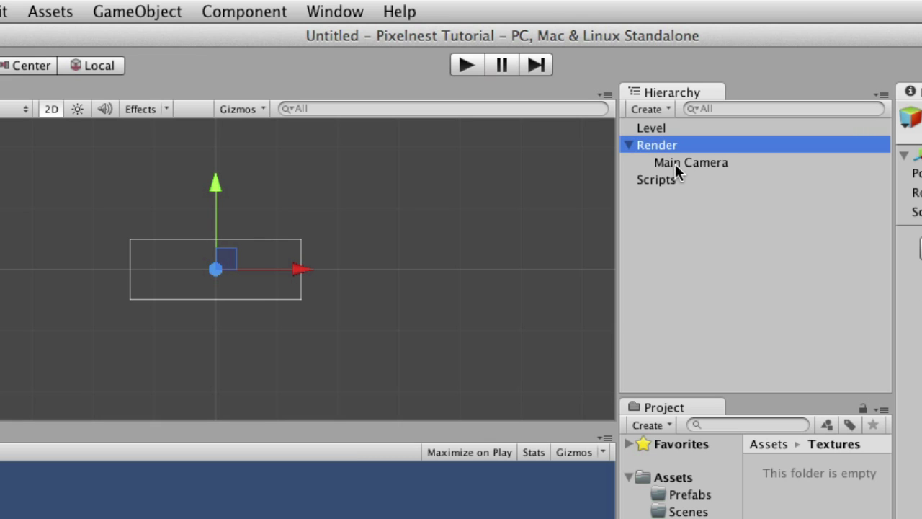
Create an empty game object named "0 - Background" and nest it under Level, expanding Level's children
left_click(658, 130)
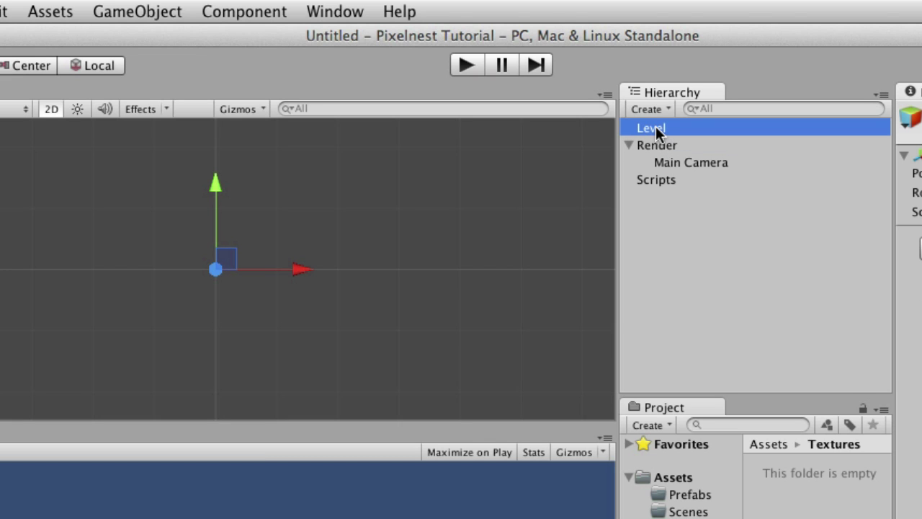
left_click(173, 9)
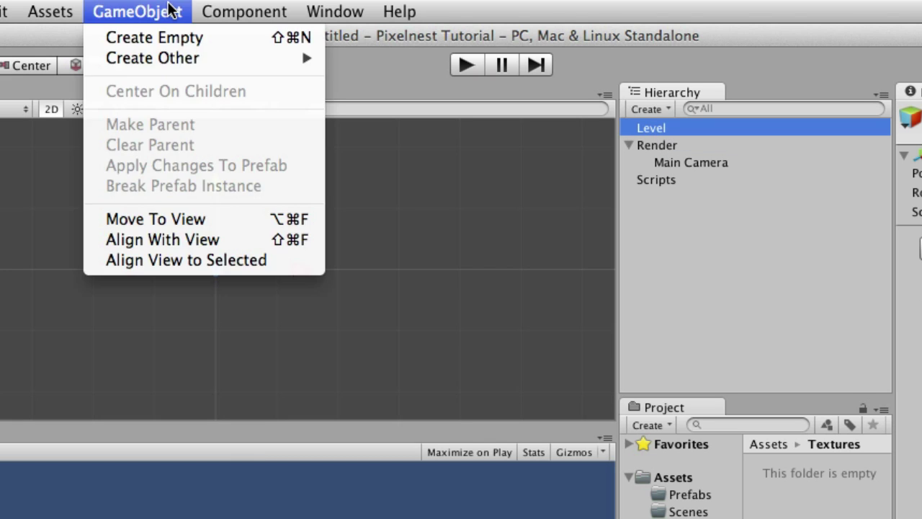
left_click(174, 40)
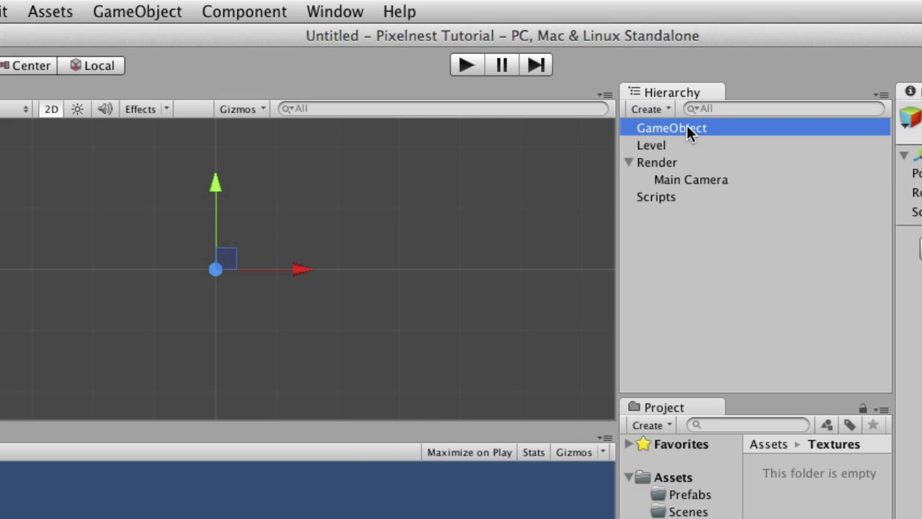
left_click(686, 127)
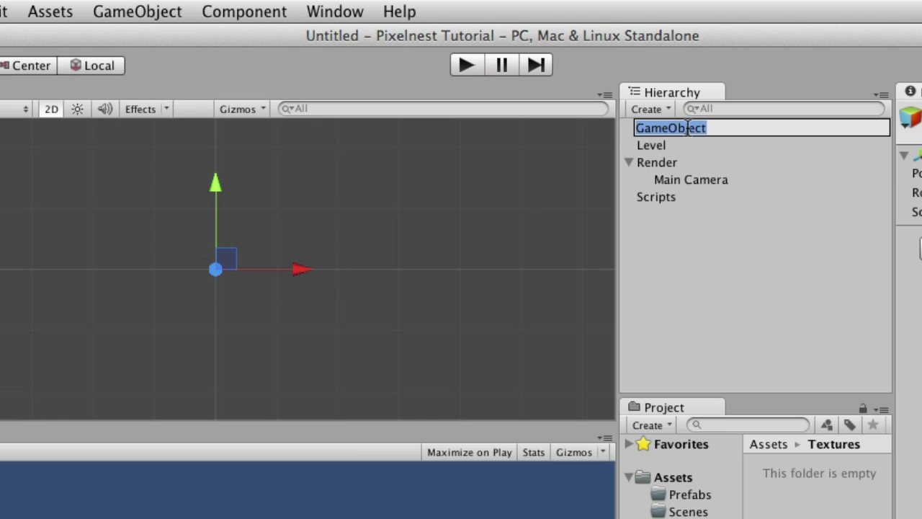
type("0 - Backg")
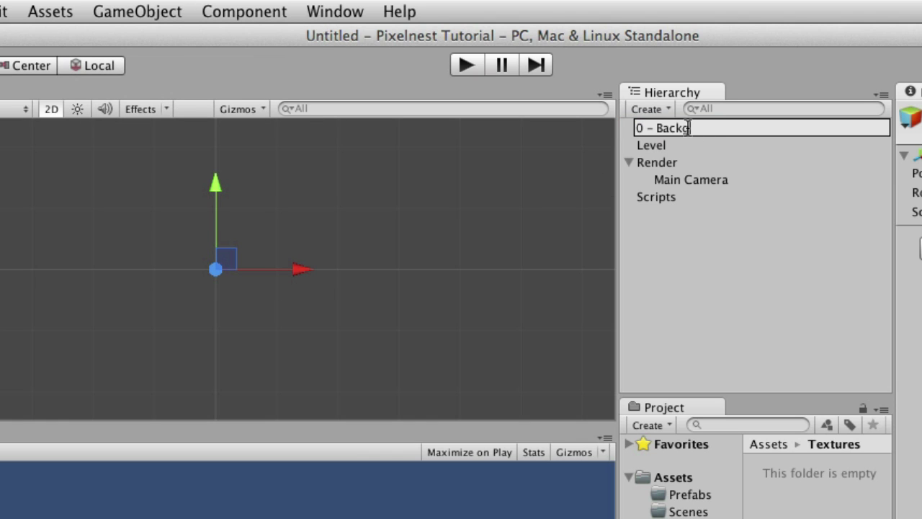
type("round")
key("Return")
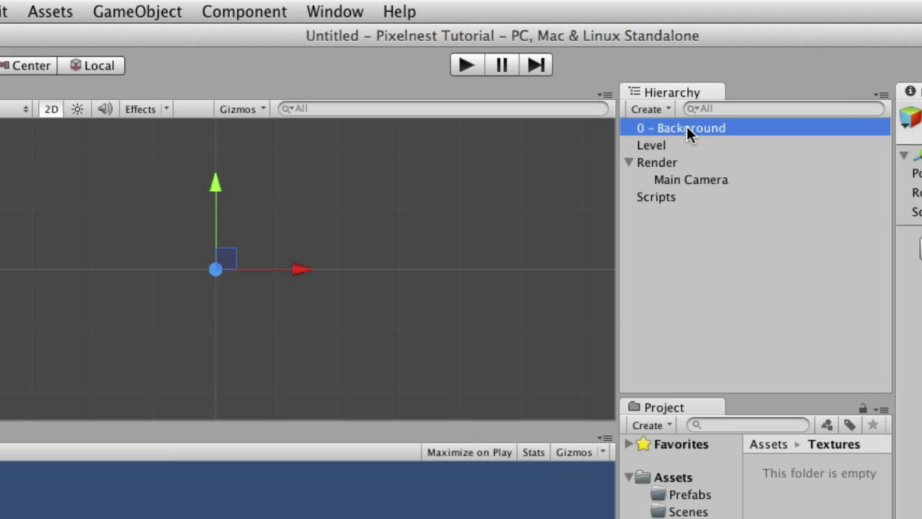
left_click_drag(686, 128, 659, 145)
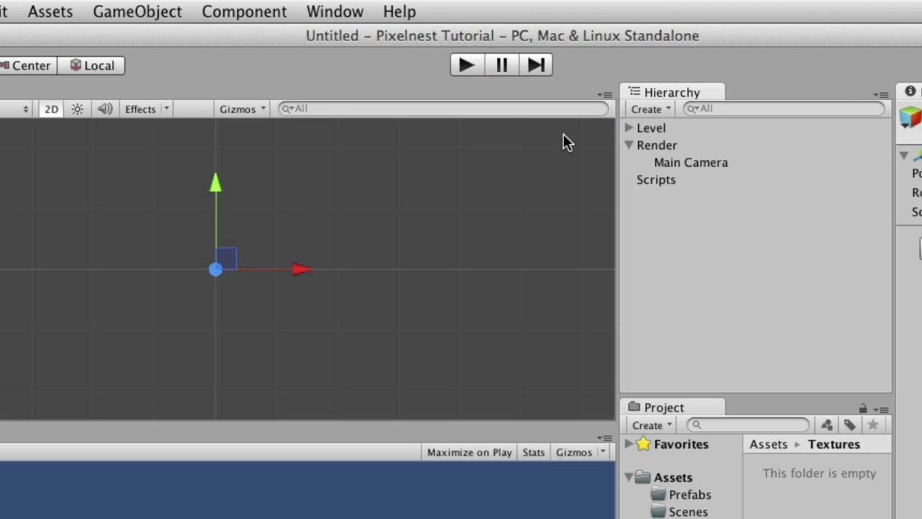
left_click(628, 128)
Create an empty game object named "1 - Middleground" and nest it under Level alongside the background object
left_click(137, 12)
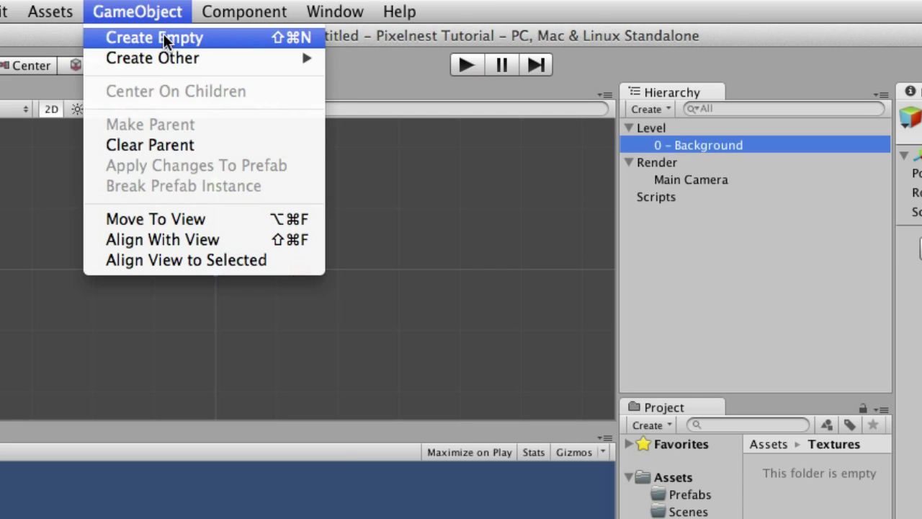
left_click(165, 38)
left_click(709, 127)
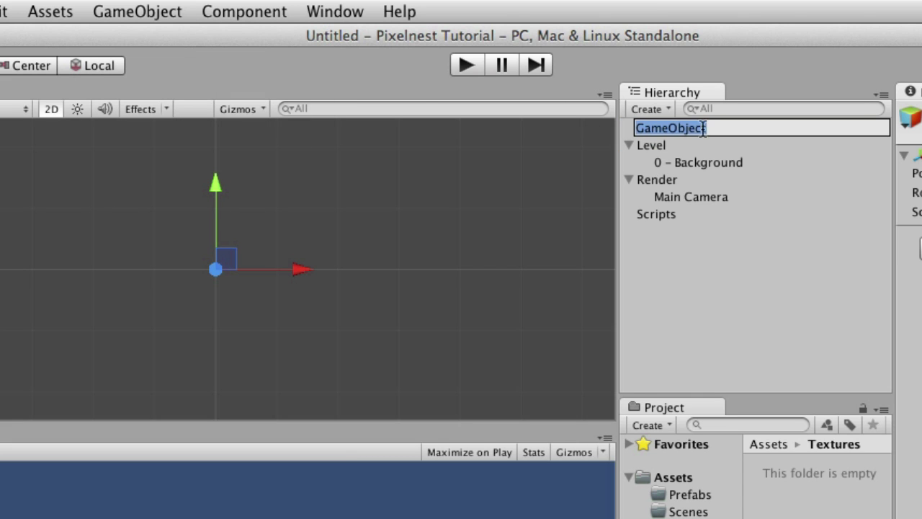
type("1 - ")
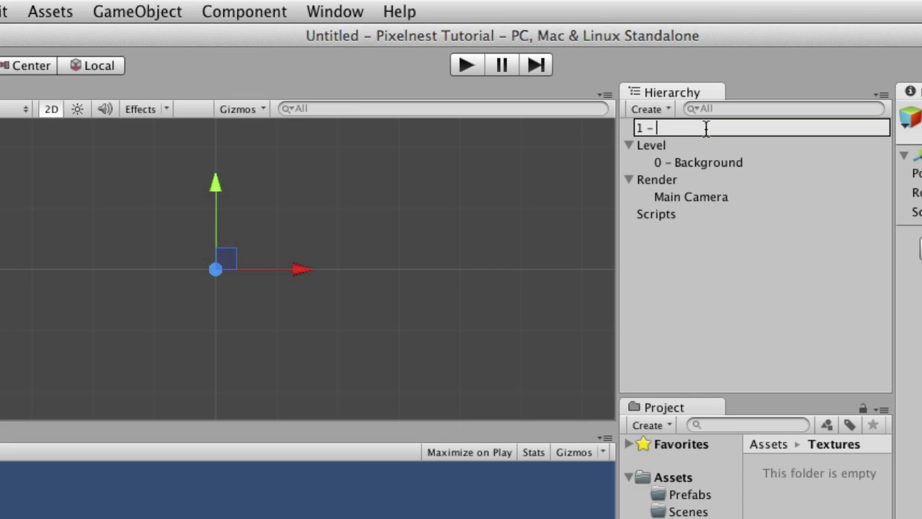
type("Middleground")
key("Return")
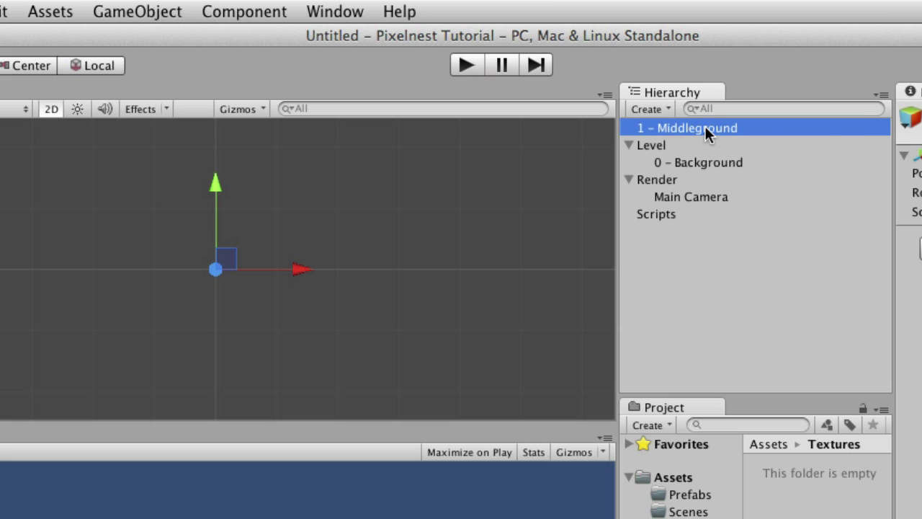
left_click_drag(706, 132, 699, 144)
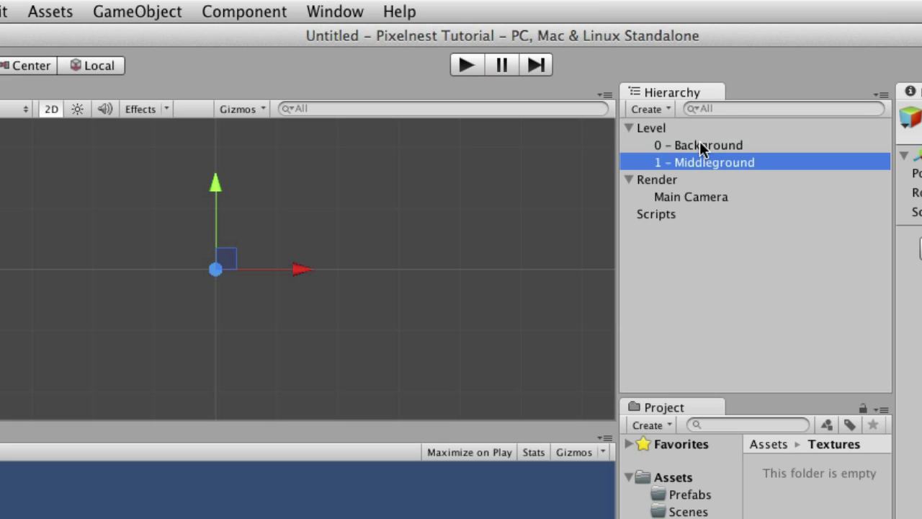
Create an empty game object named "2 - Foreground" and nest it under Level below the middleground object
left_click(121, 10)
left_click(165, 36)
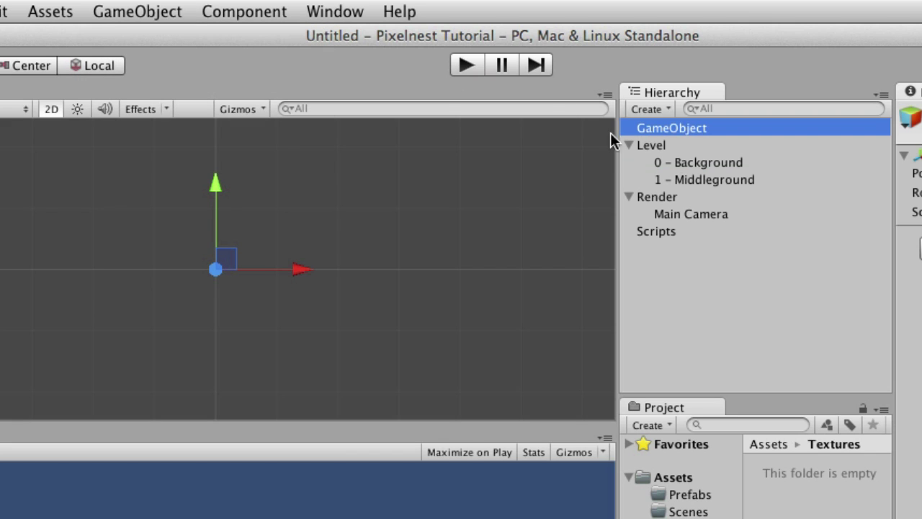
left_click(664, 127)
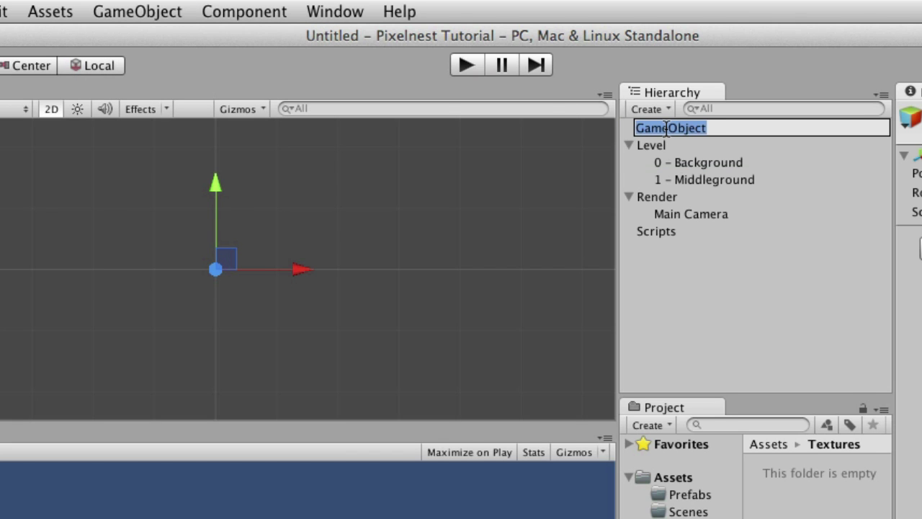
type("2 - Foregr")
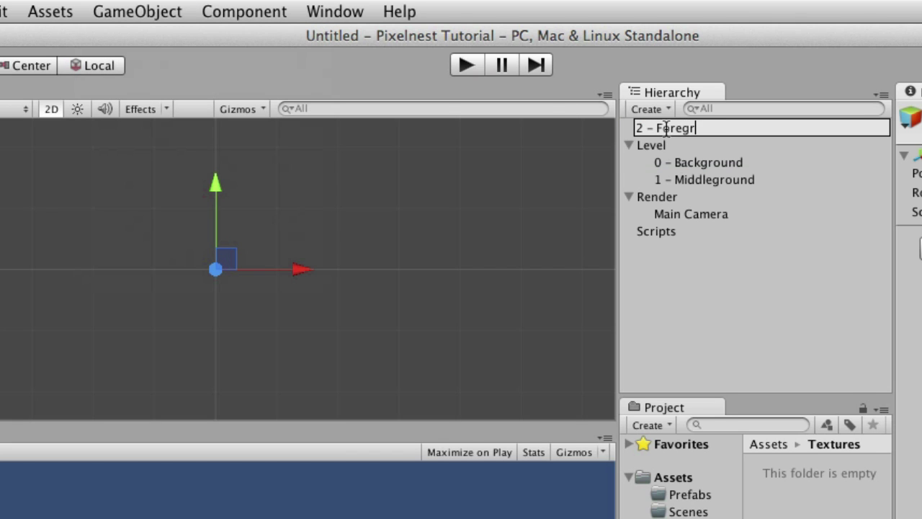
type("ound")
key("Return")
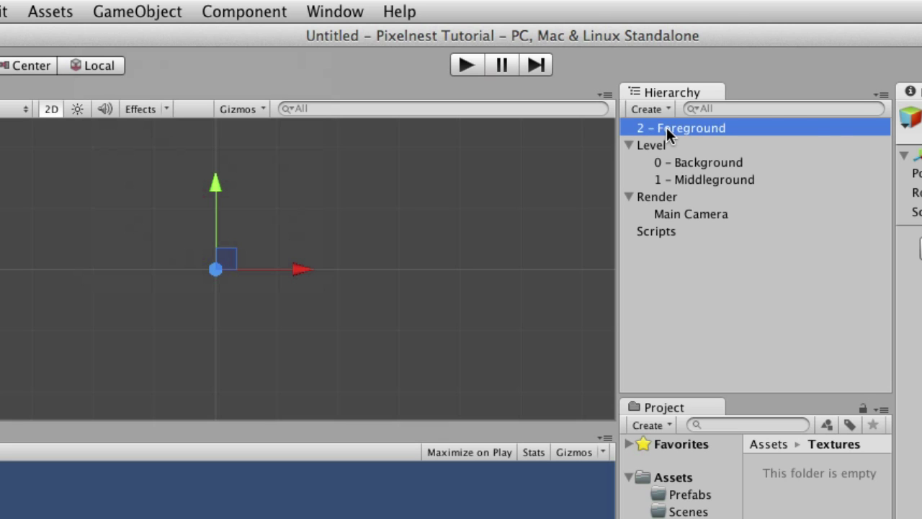
left_click_drag(666, 127, 670, 143)
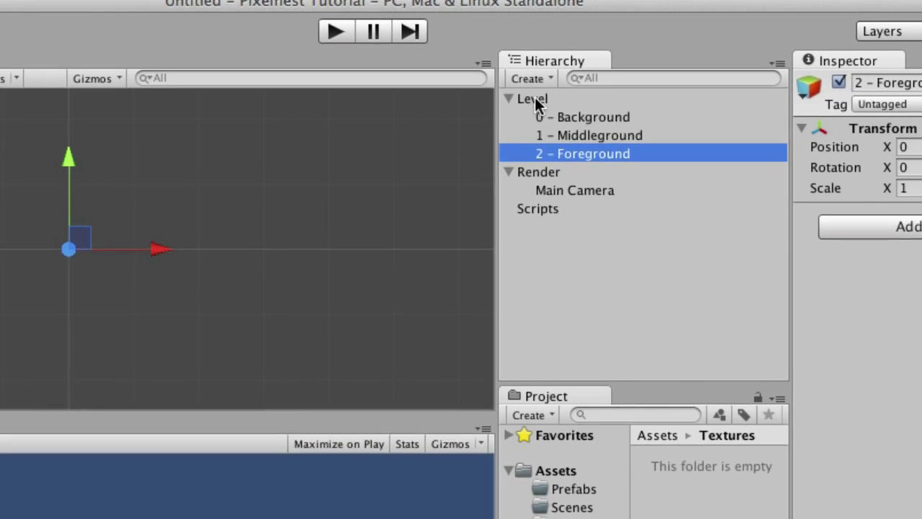
Check the Transform position values of the Level, Render and Scripts objects one after another
left_click(536, 100)
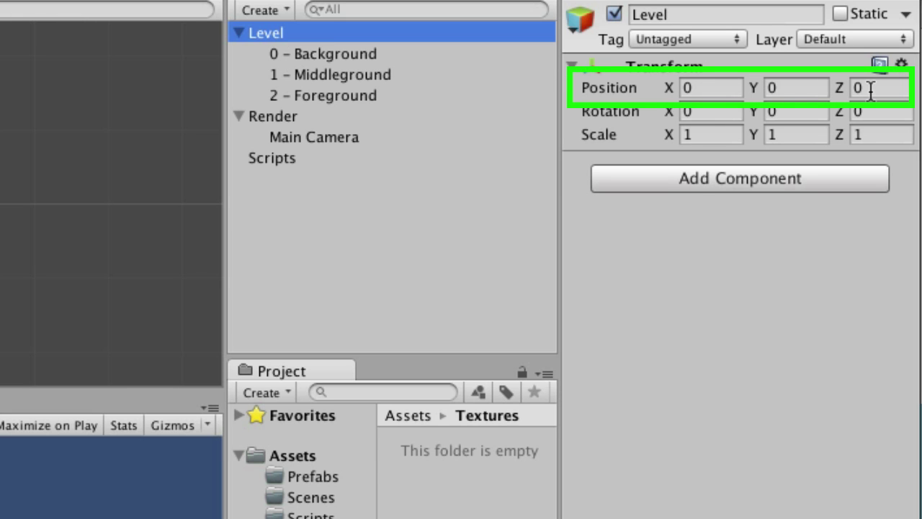
left_click(301, 115)
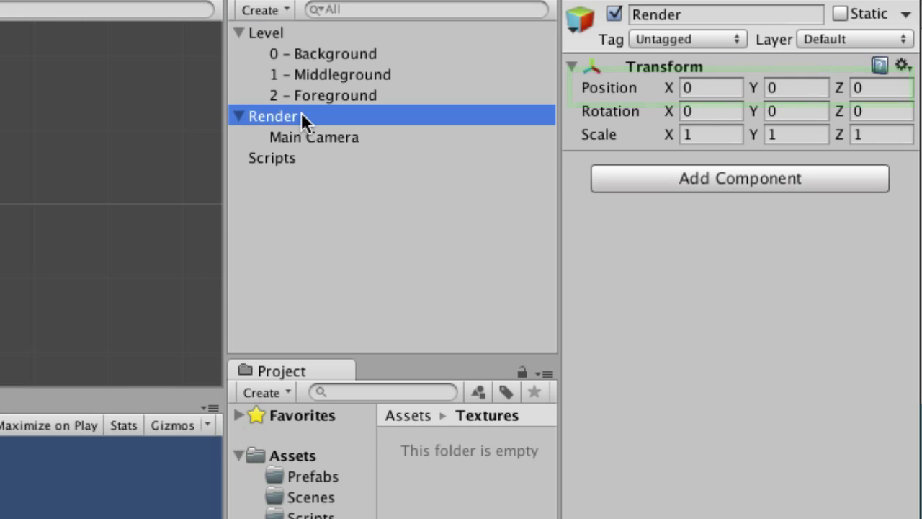
left_click(282, 155)
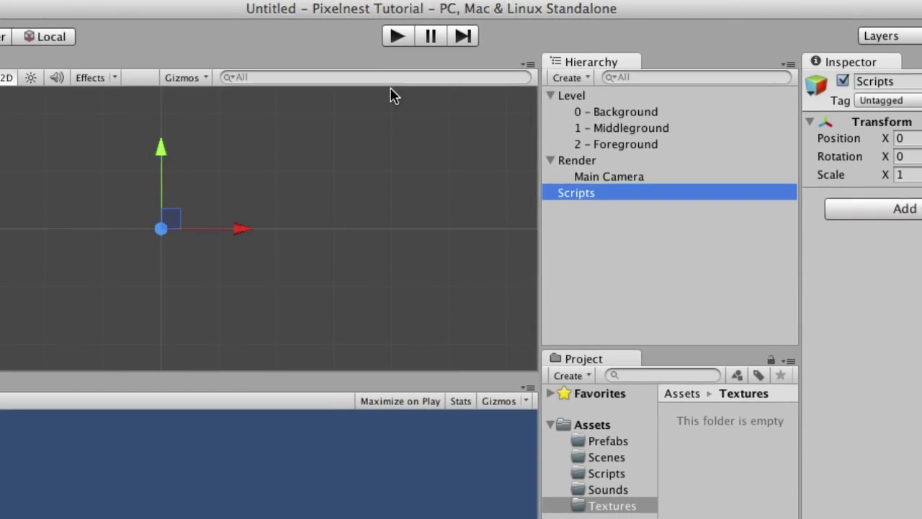
Save the scene as Stage1 in the project's Assets/Scenes folder and show that folder's contents in the project
left_click(49, 10)
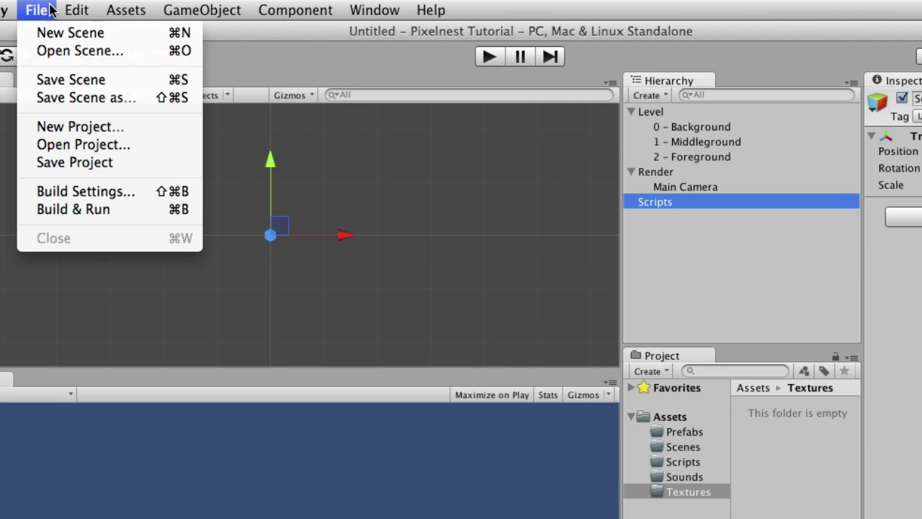
left_click(60, 81)
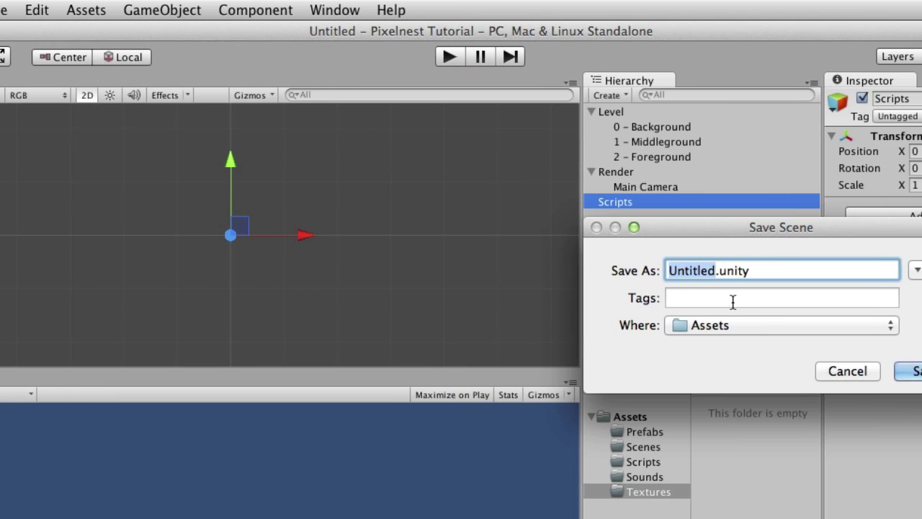
type("Stage1")
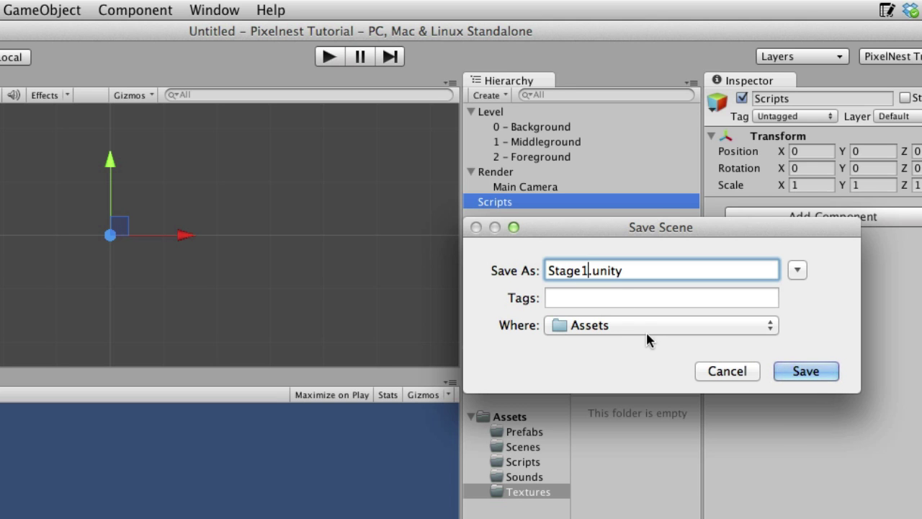
left_click(611, 326)
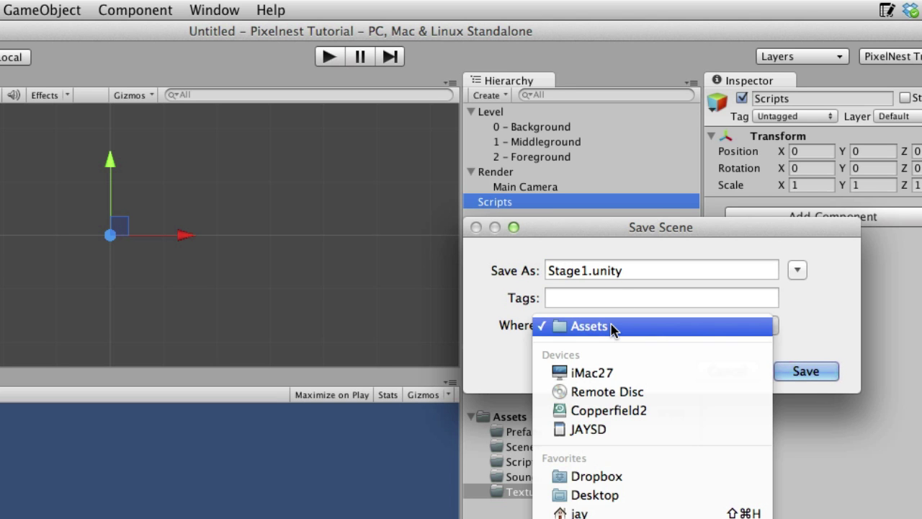
left_click(610, 327)
left_click(797, 269)
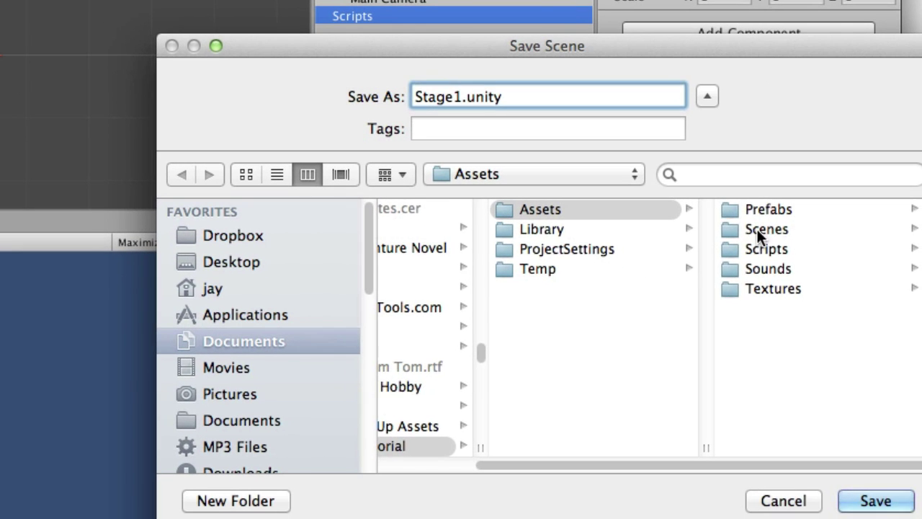
left_click(774, 264)
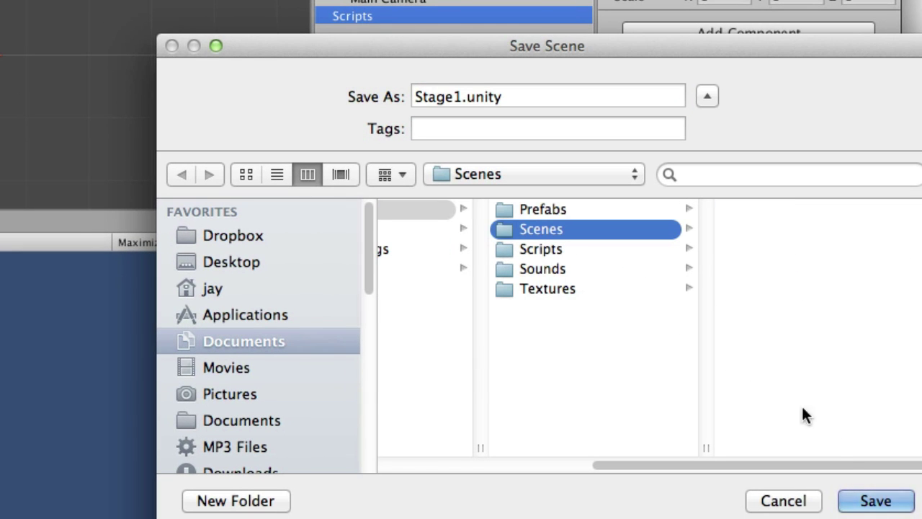
left_click(870, 500)
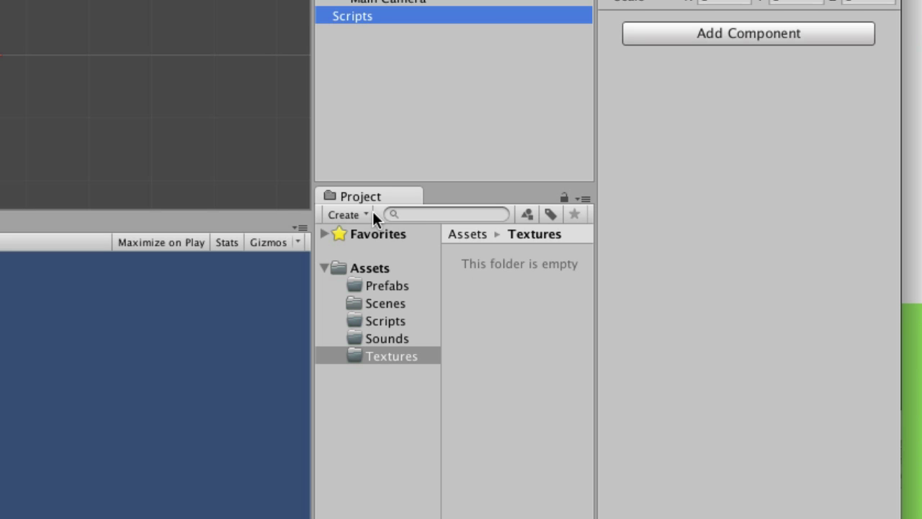
left_click(382, 303)
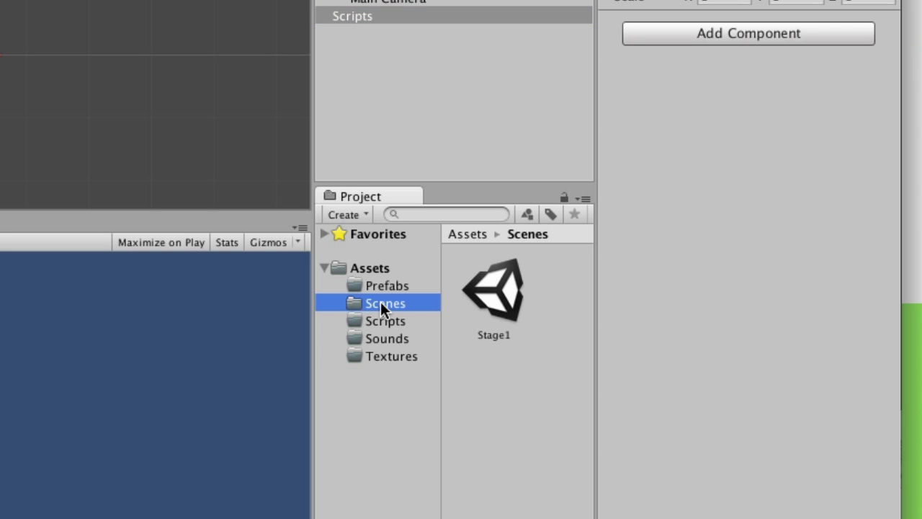